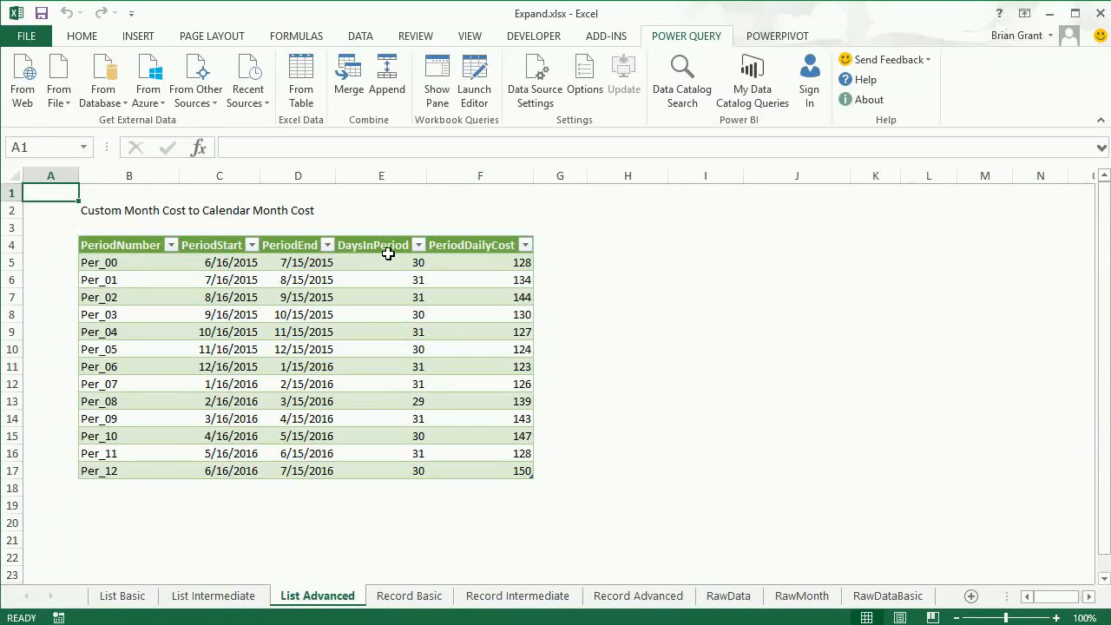
Step: Select the period numbers Per_00 through Per_12 in the period cost table
click(129, 263)
drag(130, 310, 125, 467)
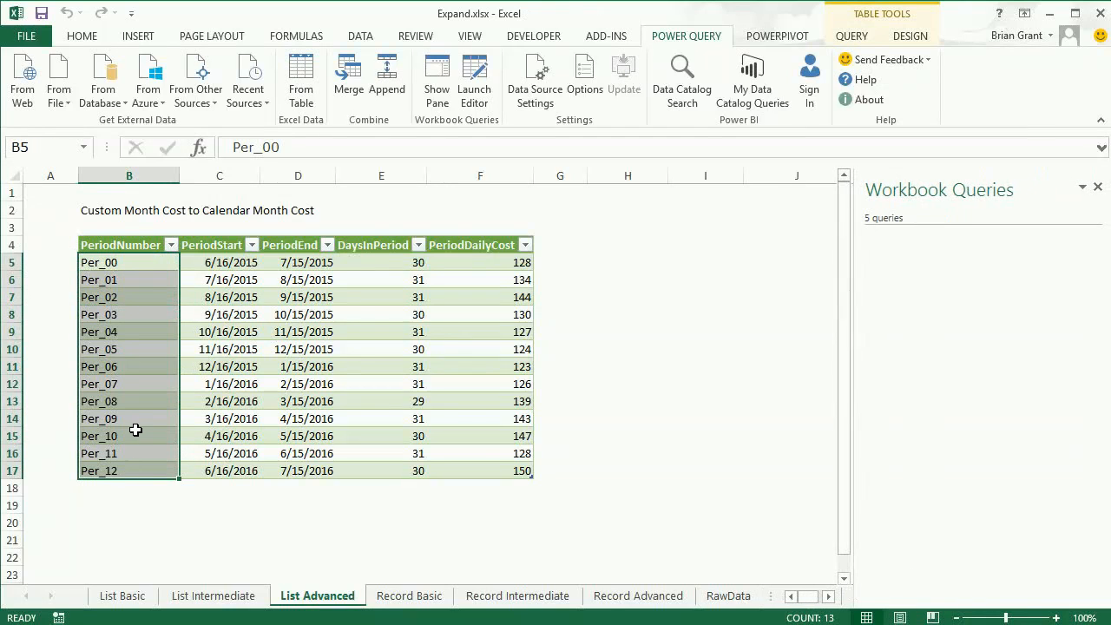
Step: Point out Per_00's number, start date, end date, days in period and daily cost
click(231, 263)
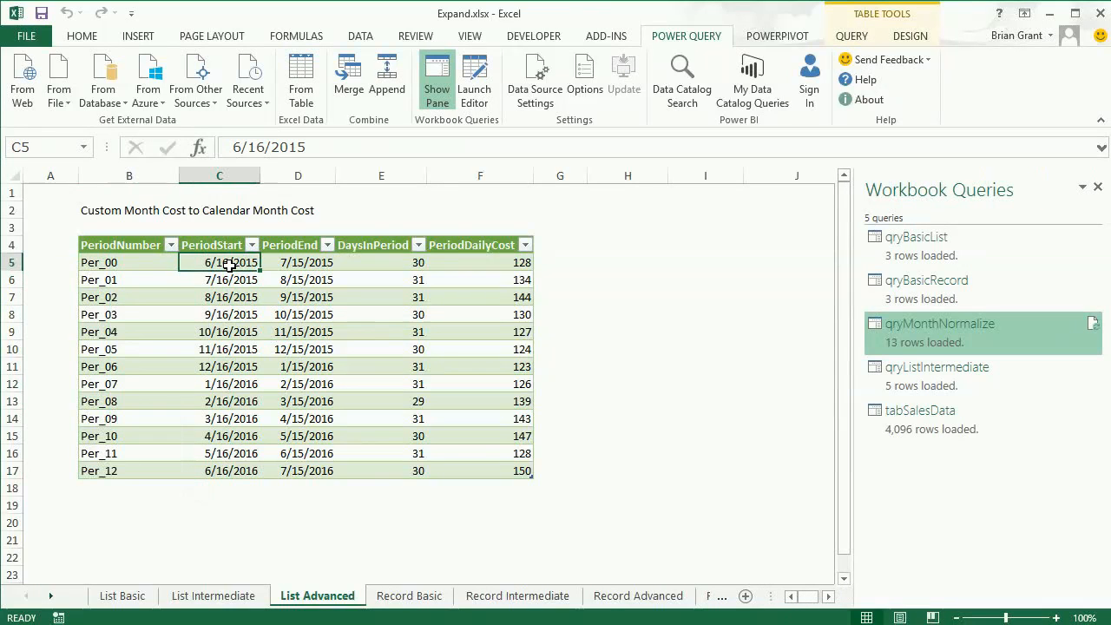
click(296, 262)
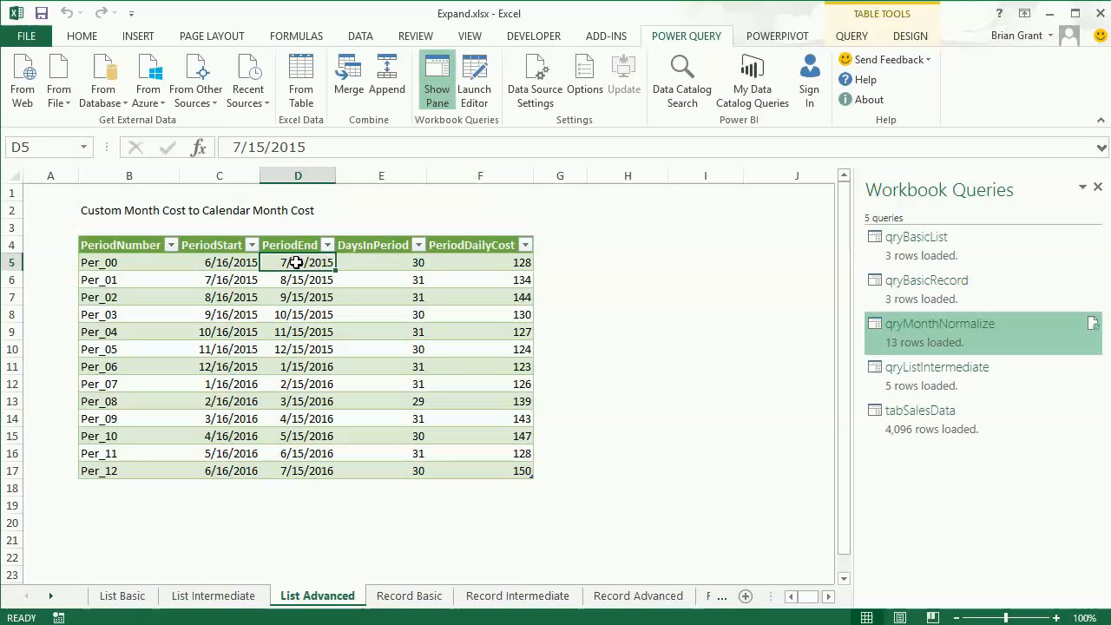
click(392, 264)
click(480, 262)
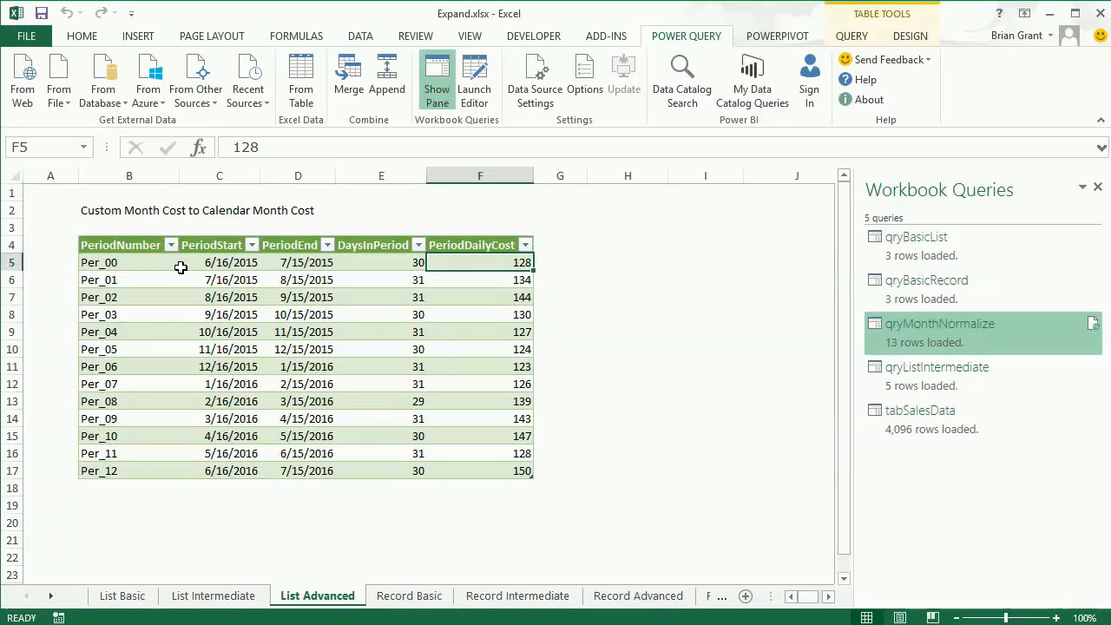
click(124, 260)
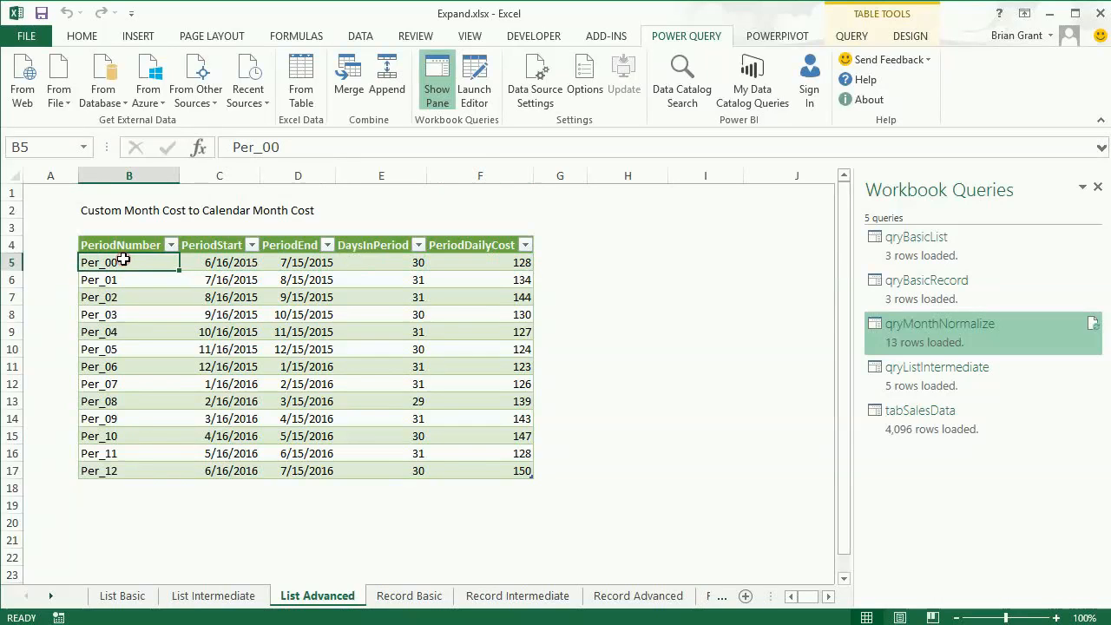
click(219, 261)
click(293, 268)
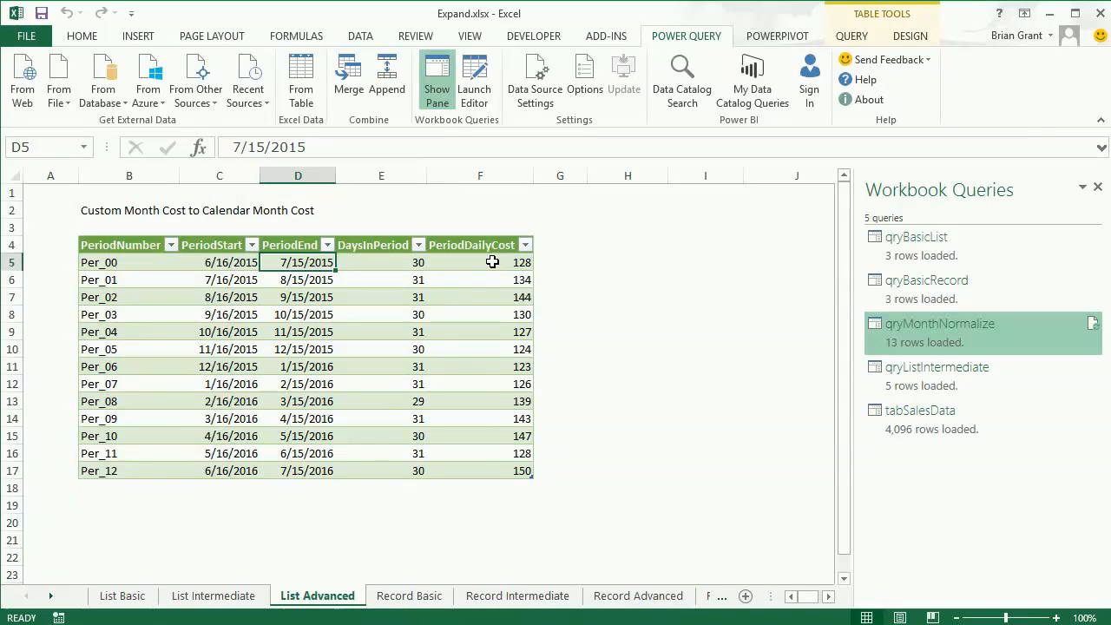
Step: Compare the first and second periods' start dates, then revisit Per_00's daily cost and end date
click(226, 282)
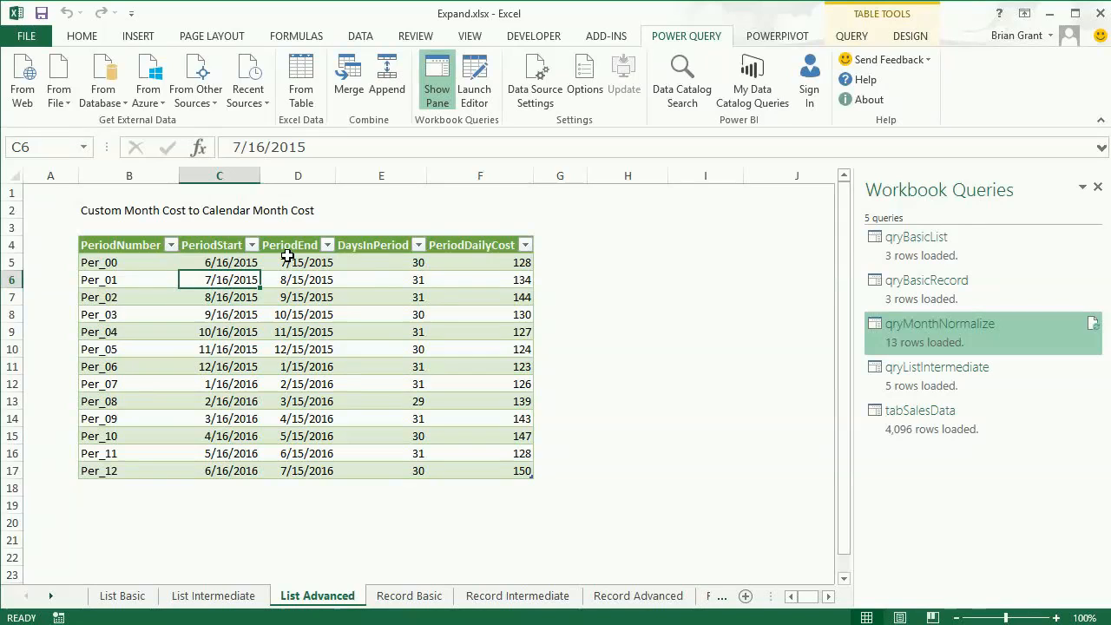
click(226, 262)
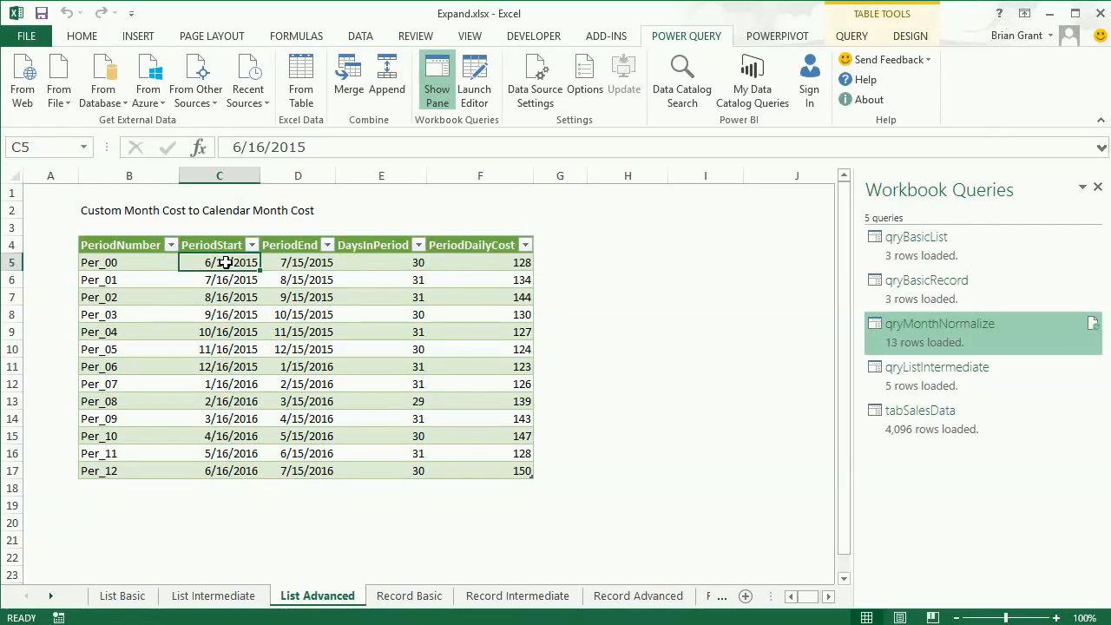
click(488, 262)
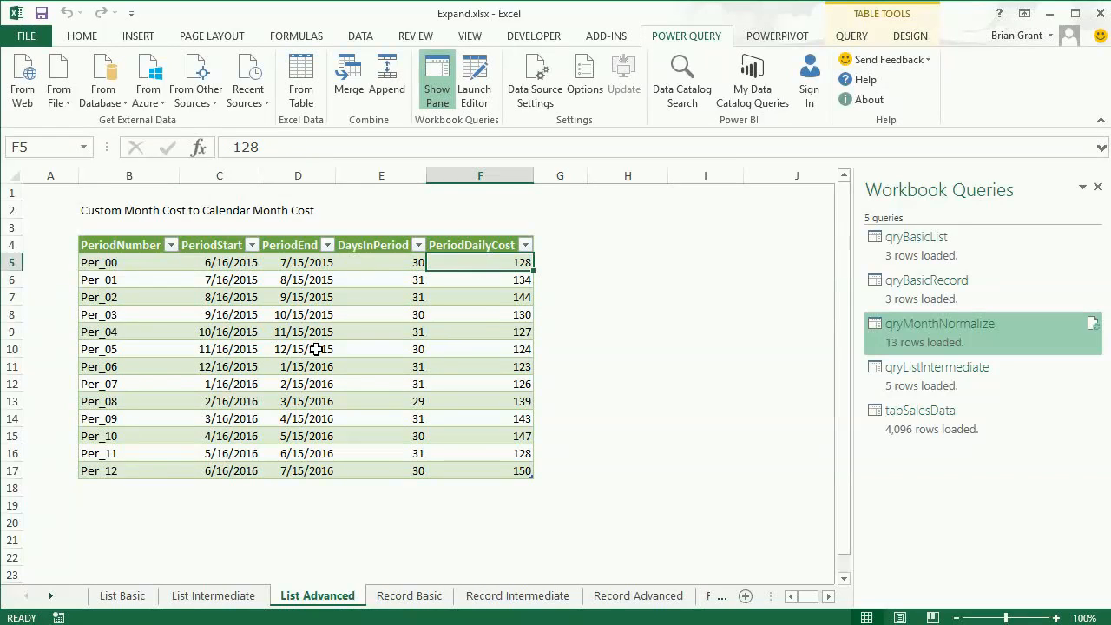
click(222, 263)
click(283, 263)
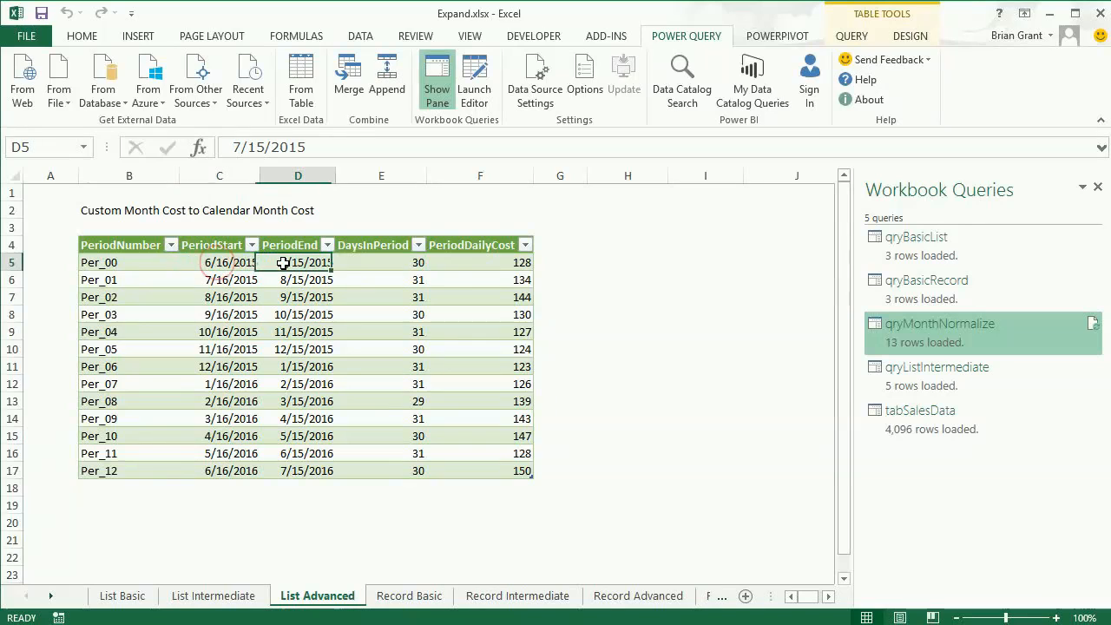
click(228, 263)
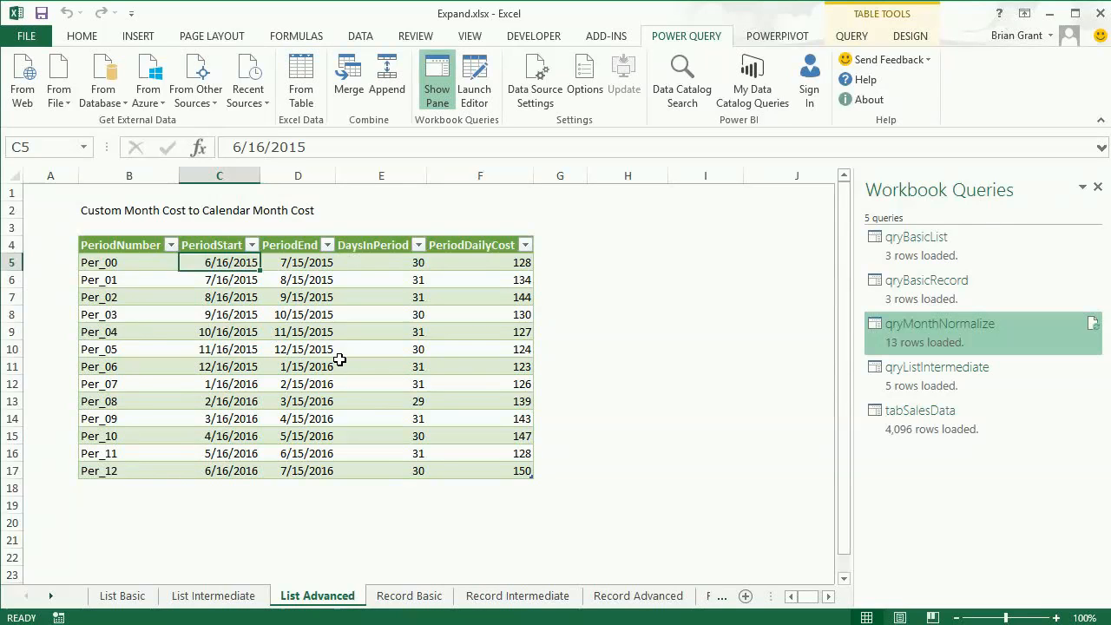
Step: Select all PeriodDailyCost values and highlight Per_04's 10/16/2015 start and 31 days
drag(484, 260, 484, 473)
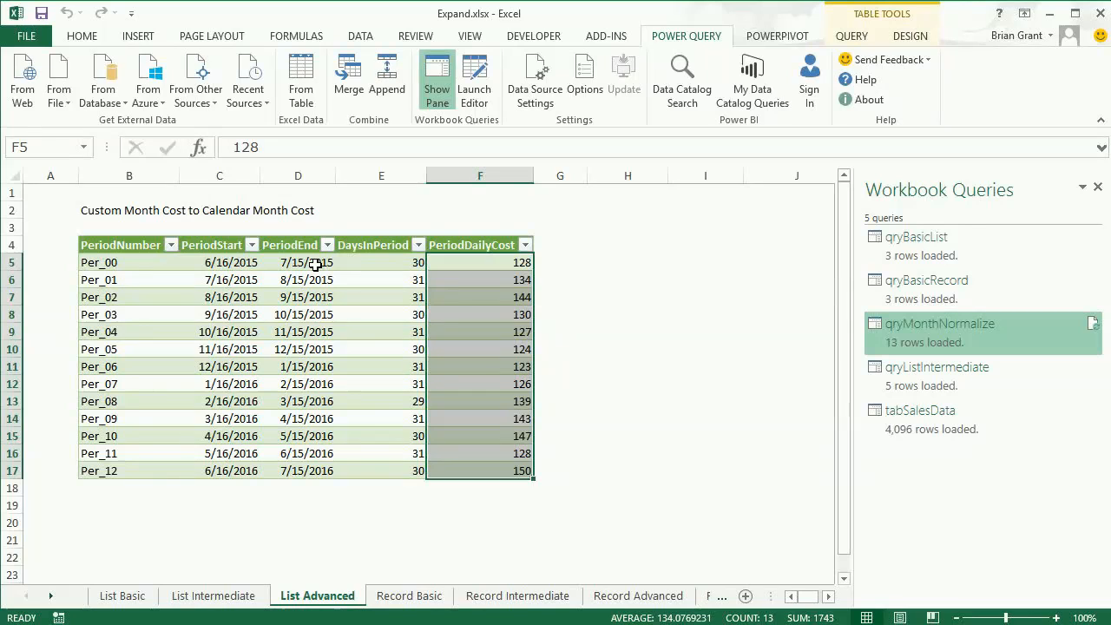
click(228, 334)
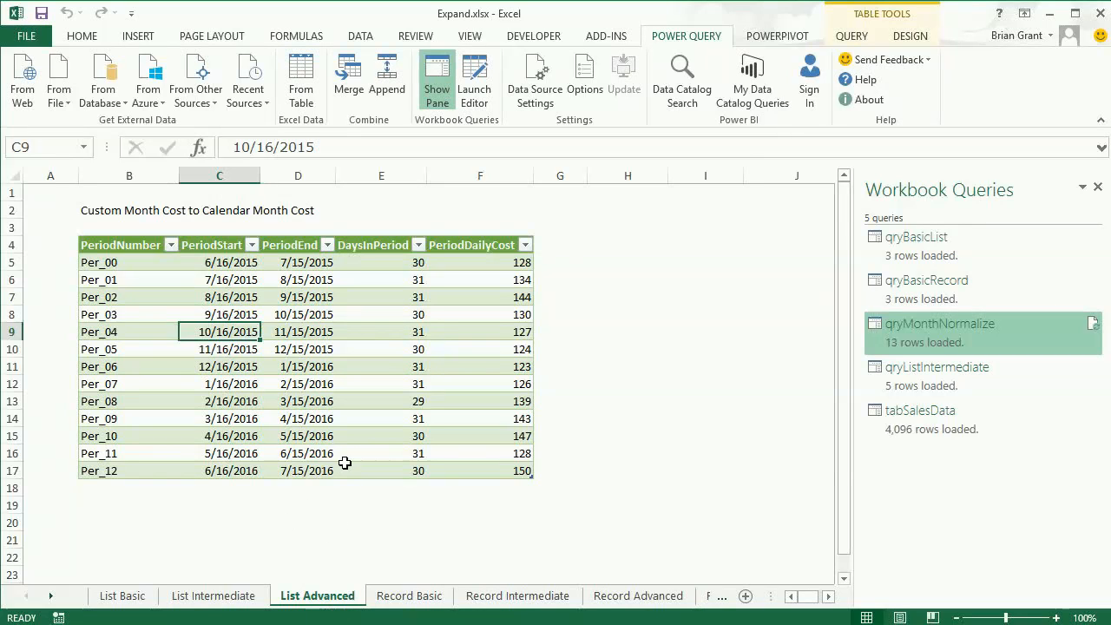
click(350, 325)
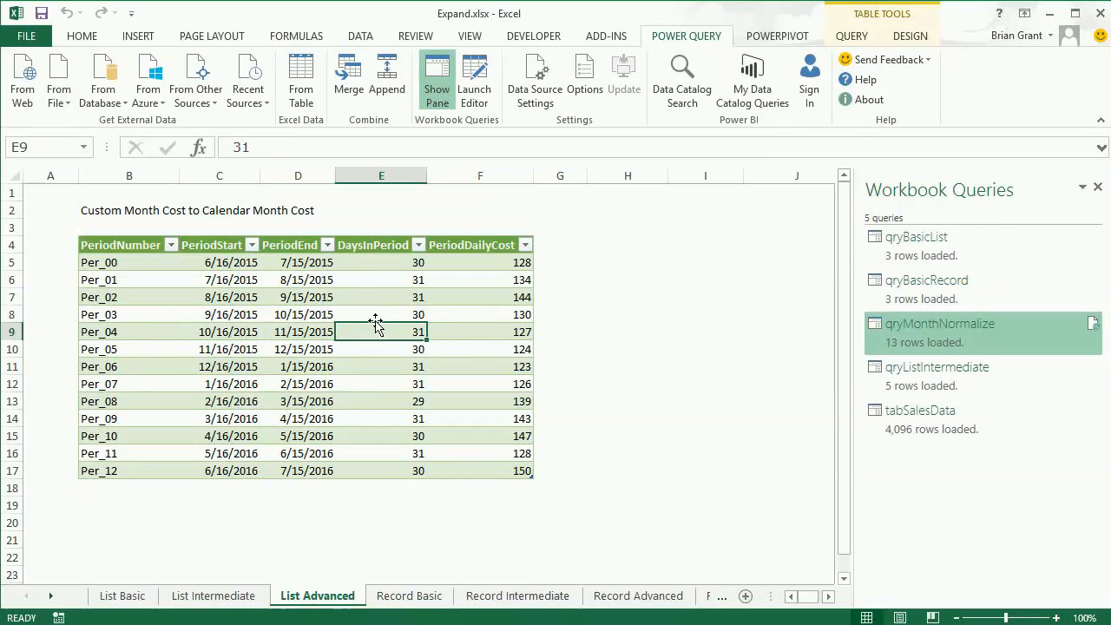
mouse_move(900, 328)
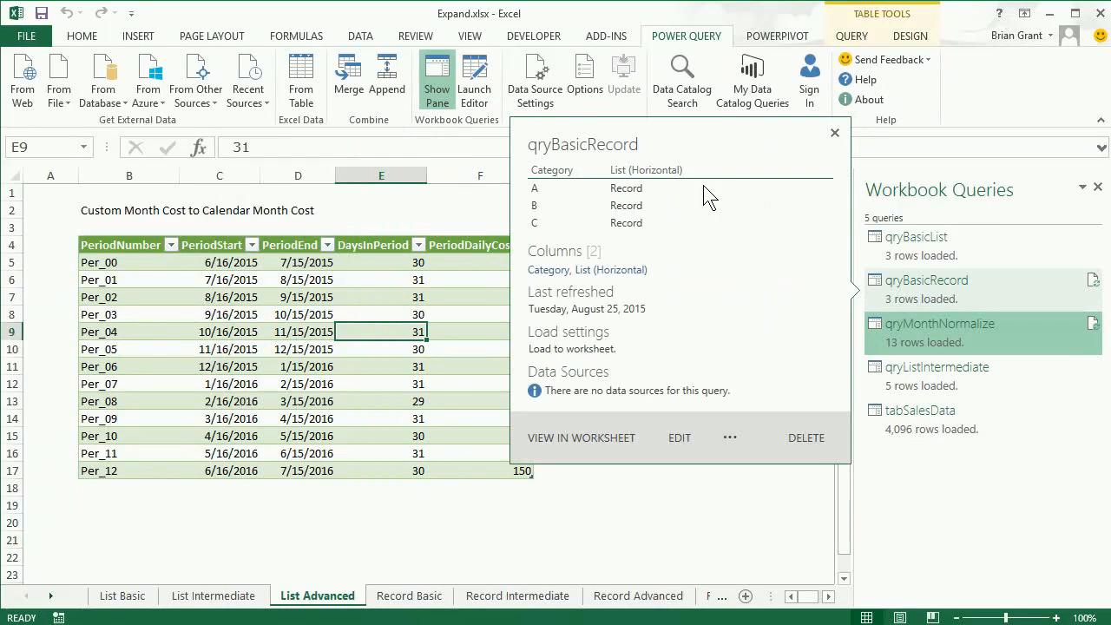
Step: Toggle the Workbook Queries pane back on and edit qryMonthNormalize in the Query Editor
click(437, 85)
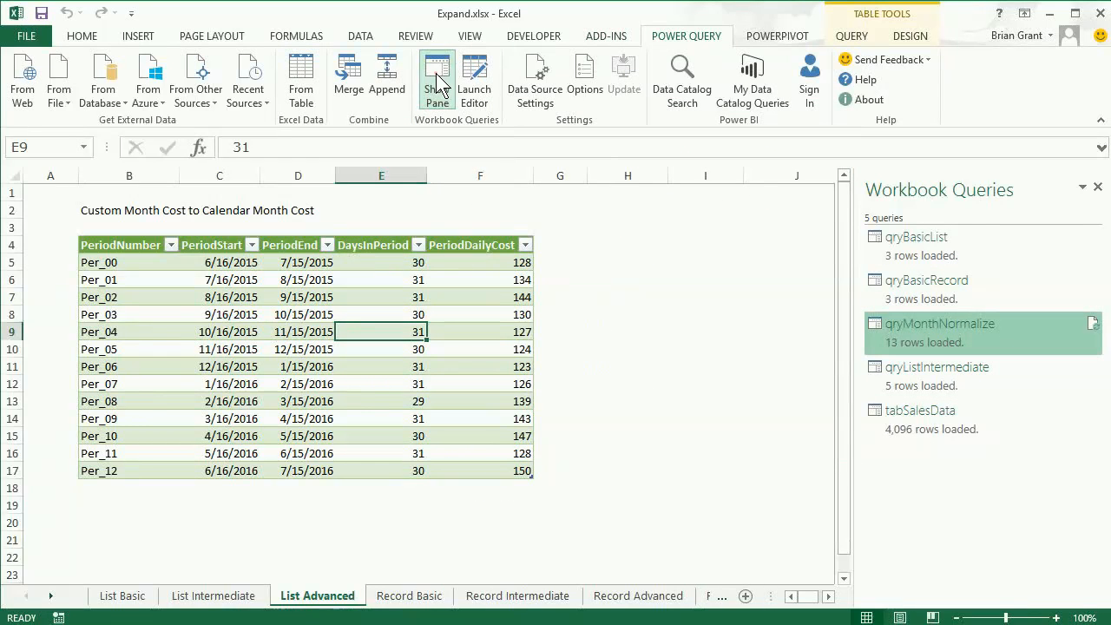
click(437, 85)
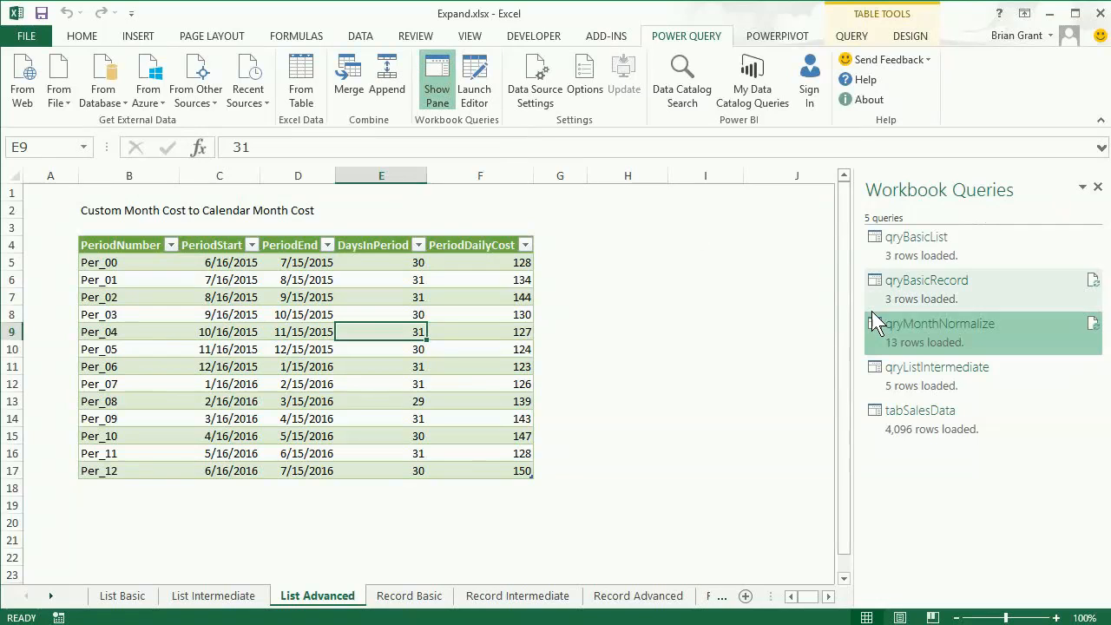
mouse_move(999, 328)
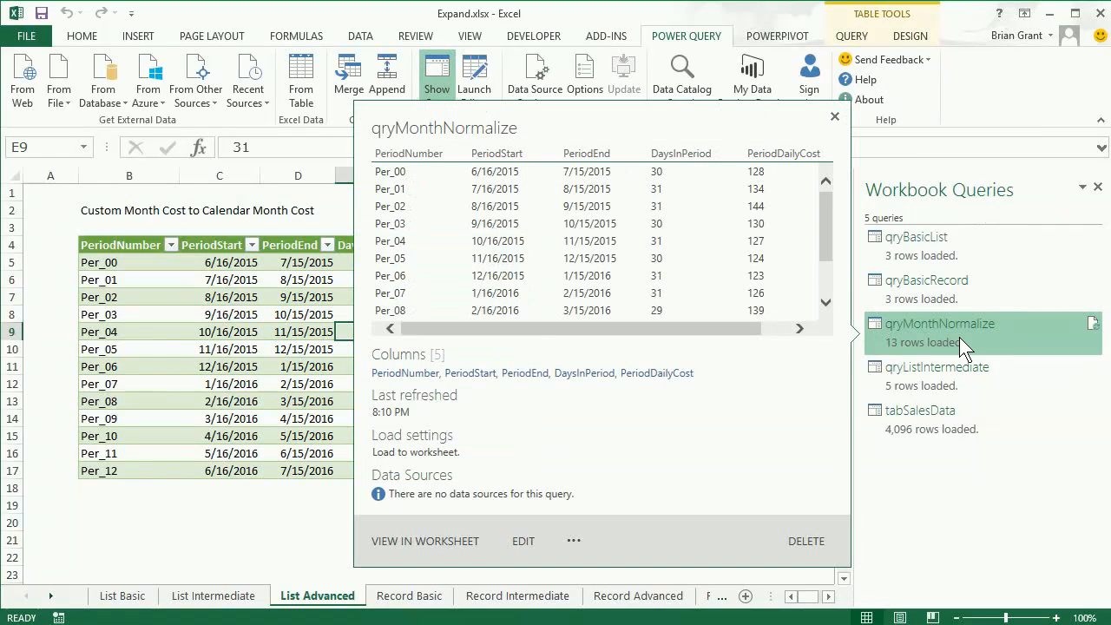
right_click(959, 337)
click(985, 348)
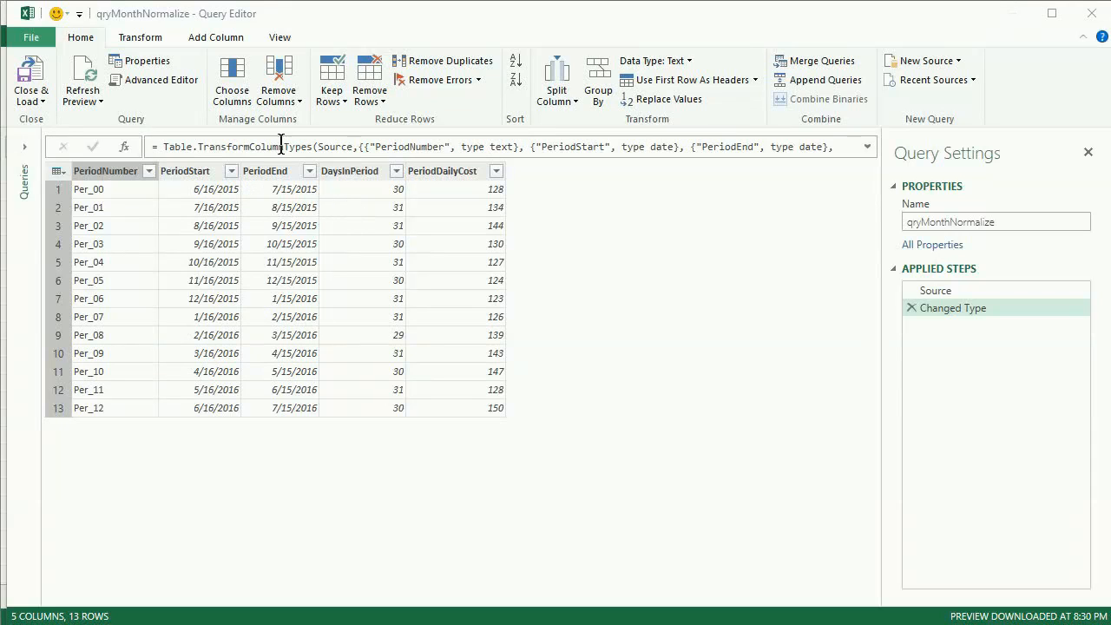
Step: Add a custom column named 'List of Dates in Period' and begin its formula
click(236, 39)
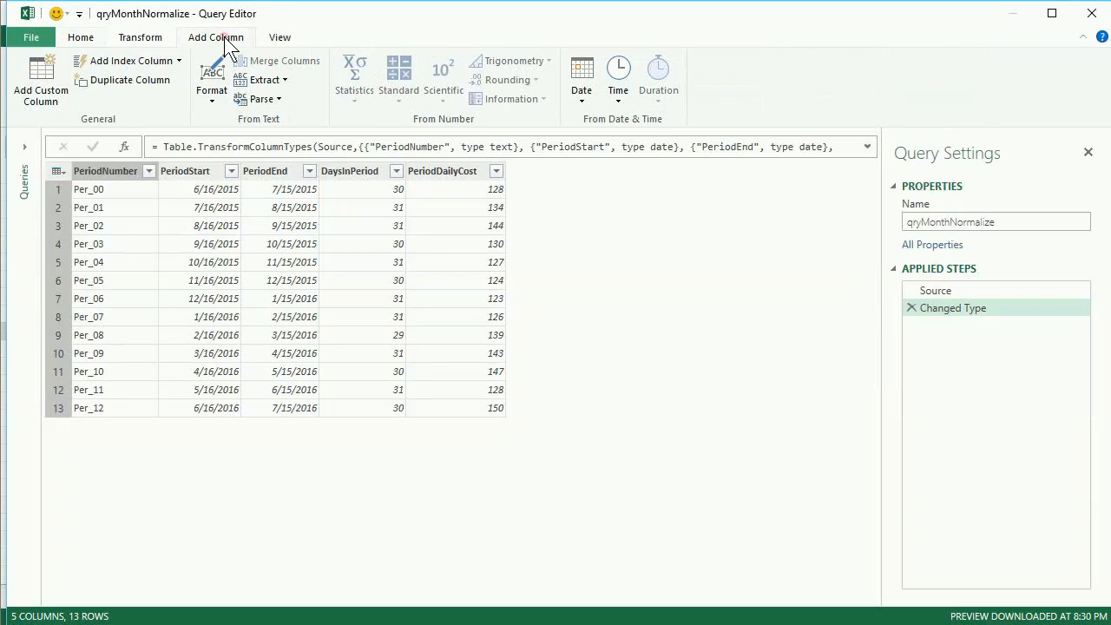
click(41, 75)
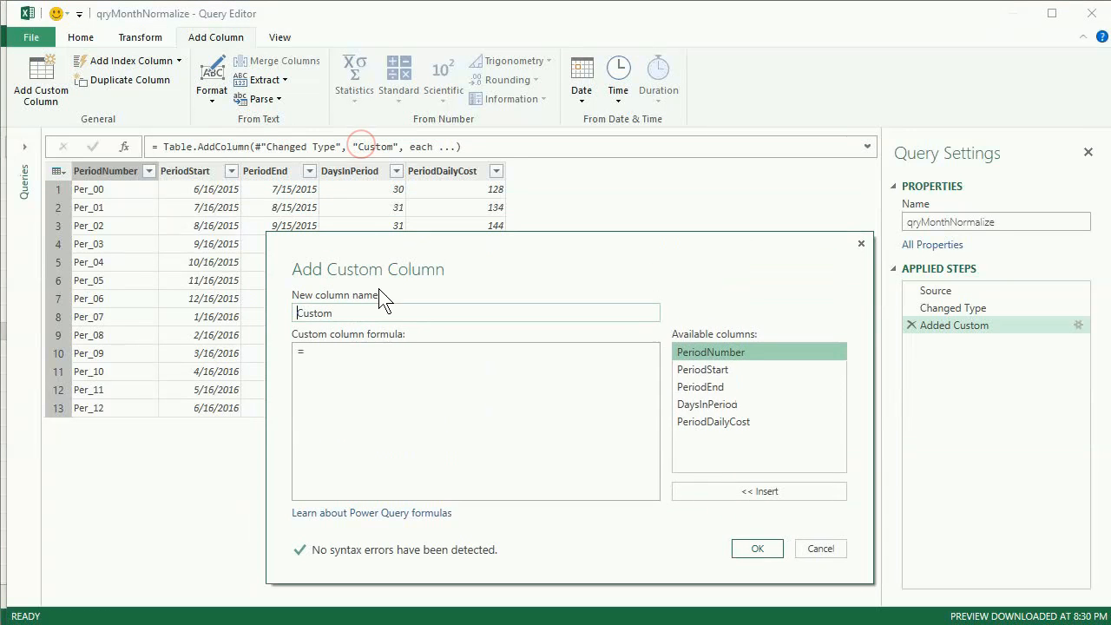
double_click(369, 312)
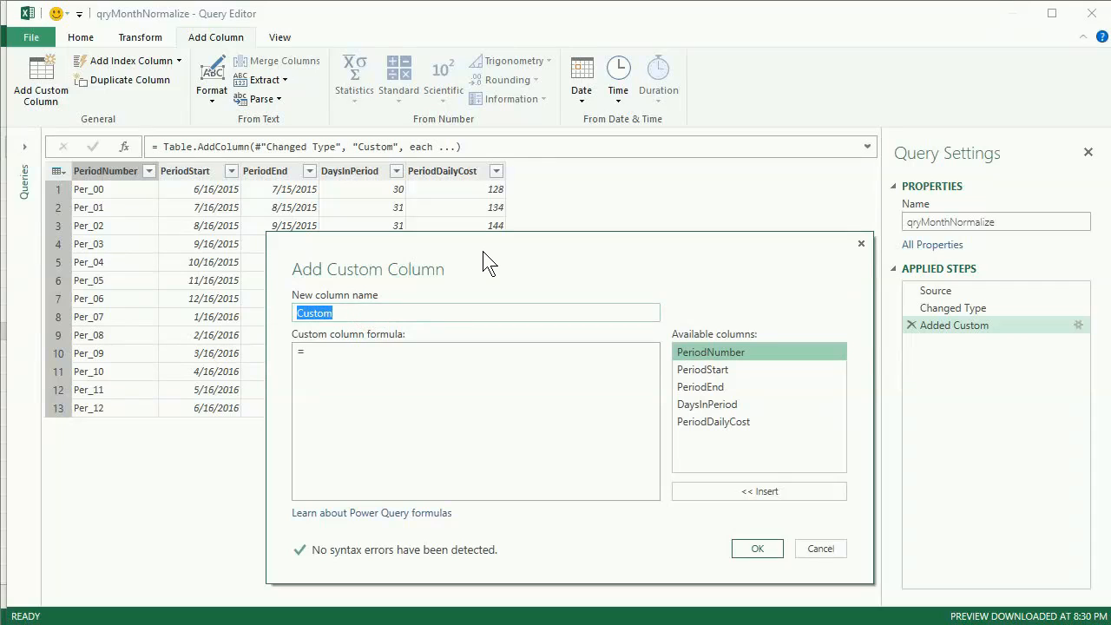
text(List of Date)
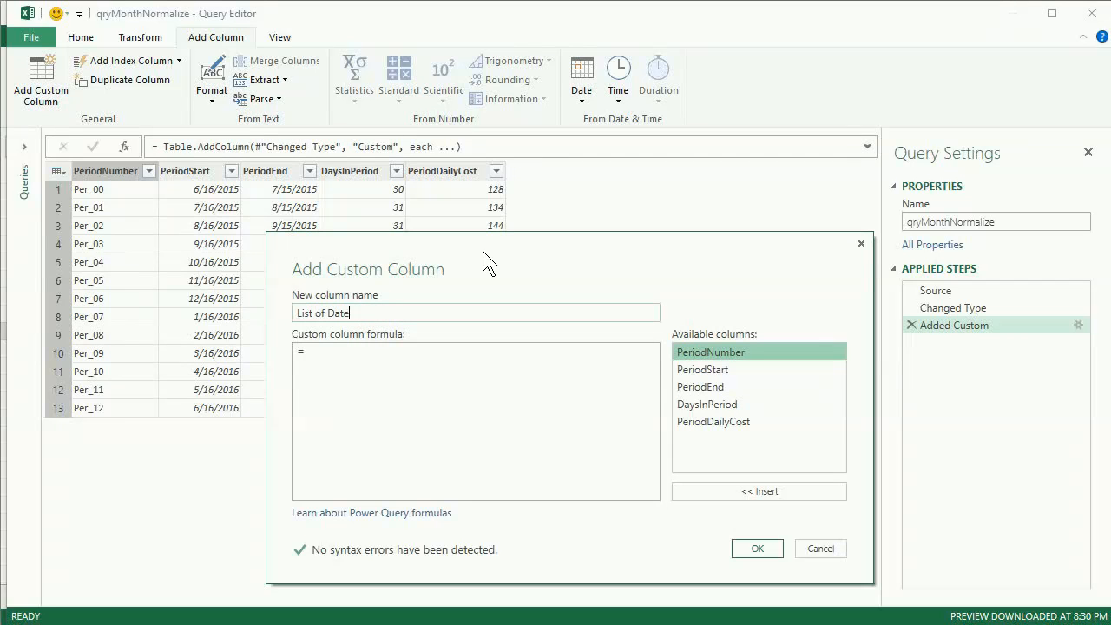
text(s in Period)
click(457, 353)
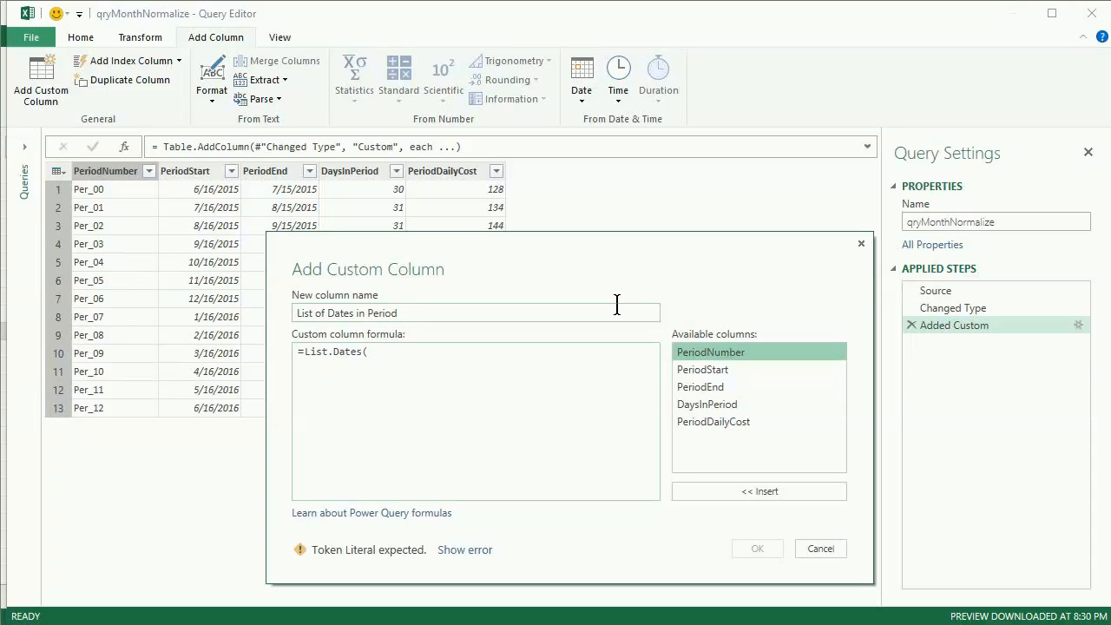
Step: Create the column with =List.Dates([PeriodStart], [DaysInPeriod], #duration(1,0,0,0))
double_click(695, 366)
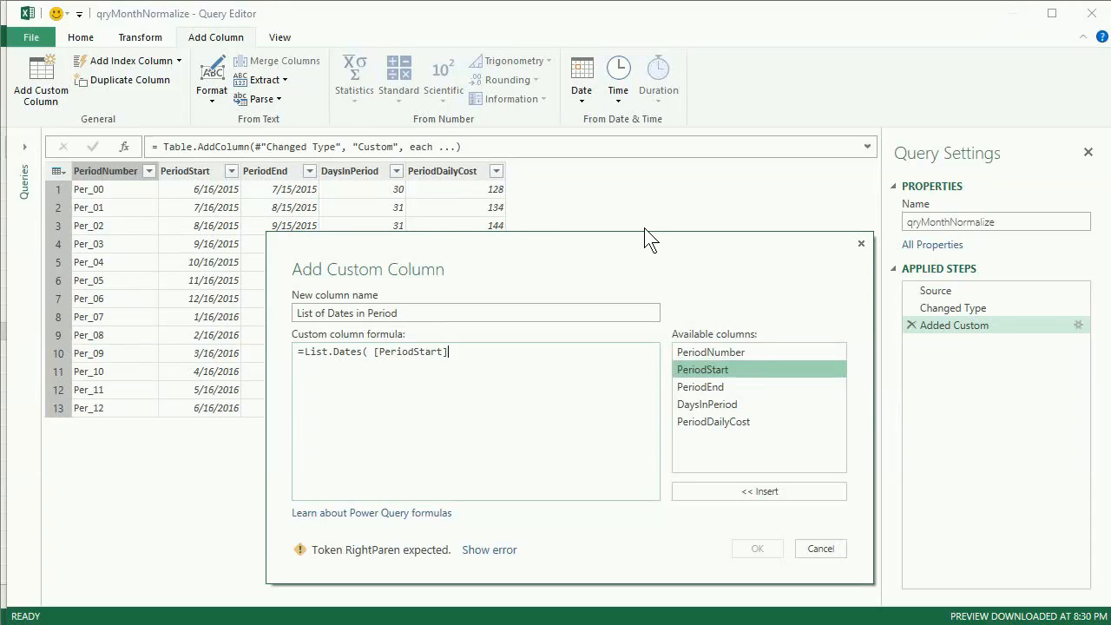
text(,)
double_click(731, 403)
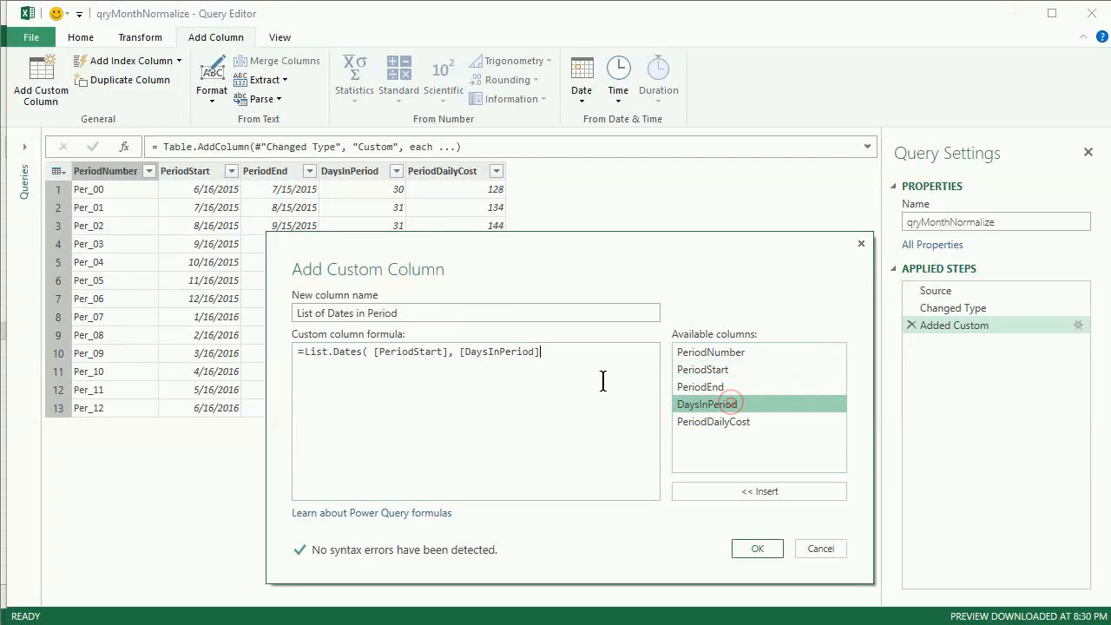
text(,)
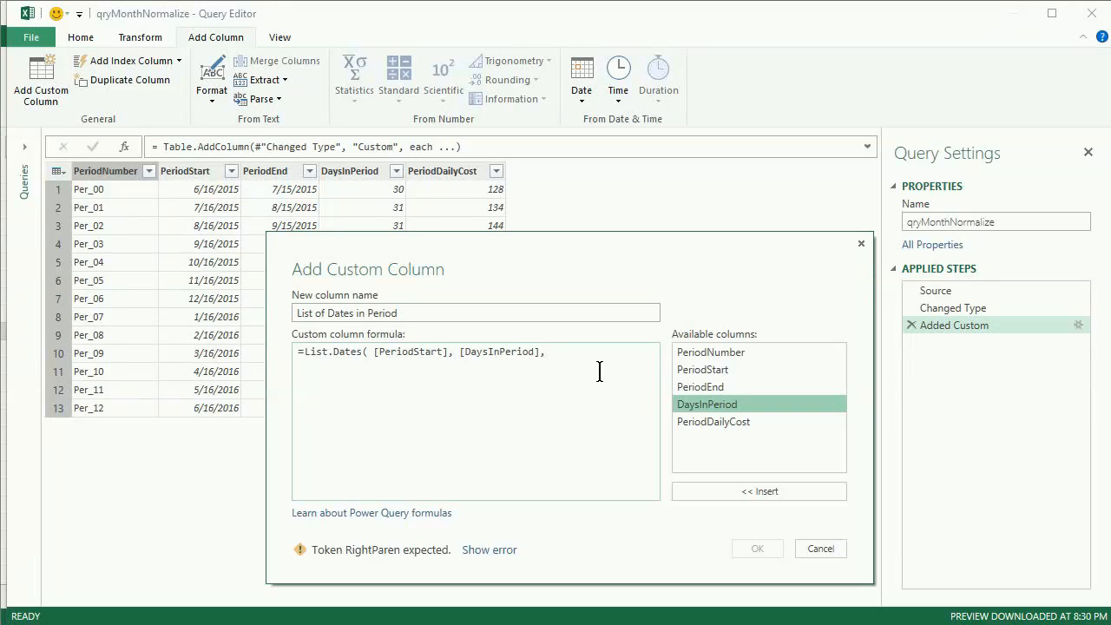
text(#d)
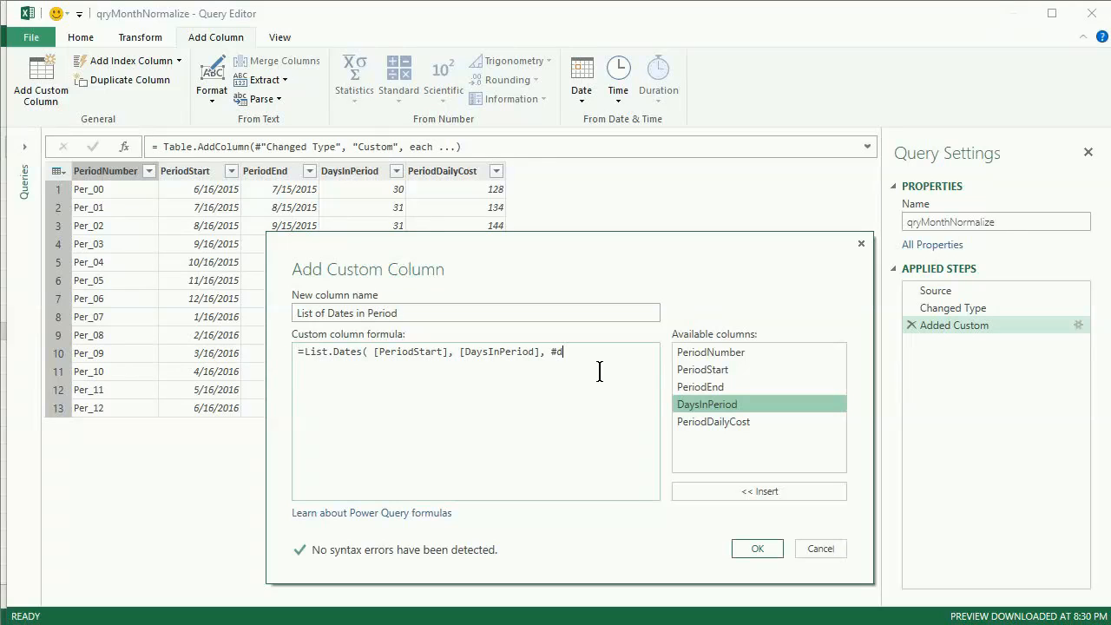
text(uration()
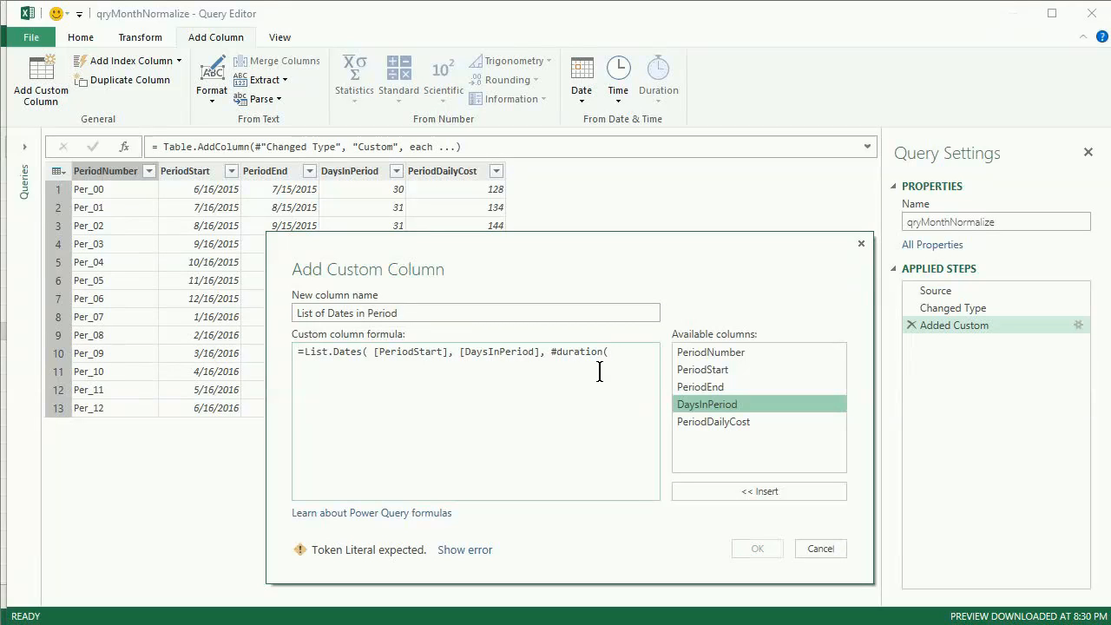
text(1,)
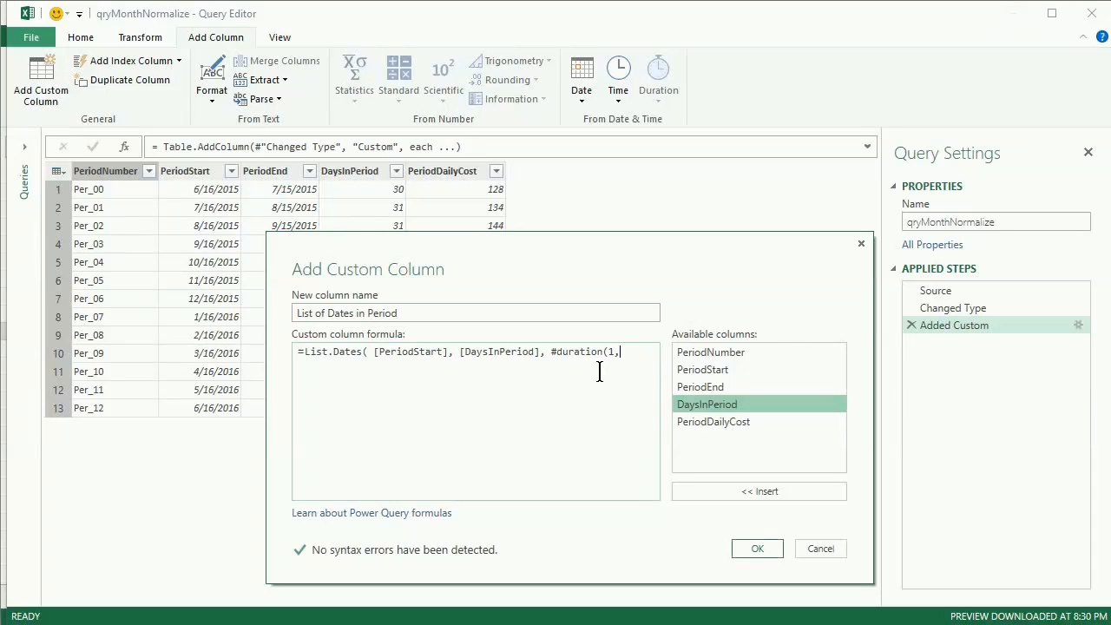
text(0,0,0)
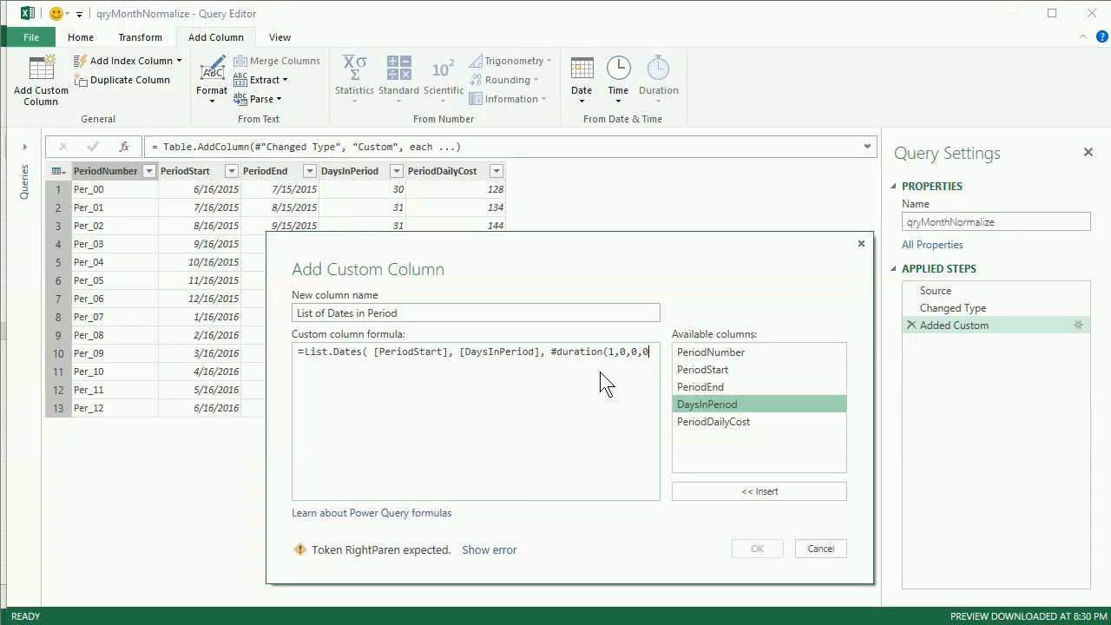
text() ))
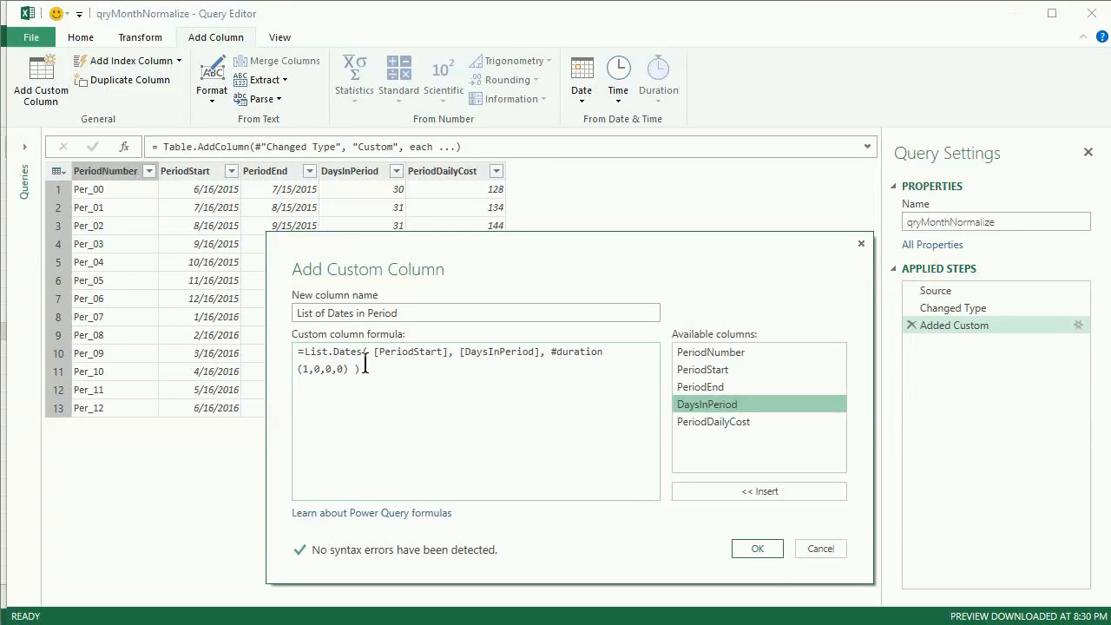
click(758, 550)
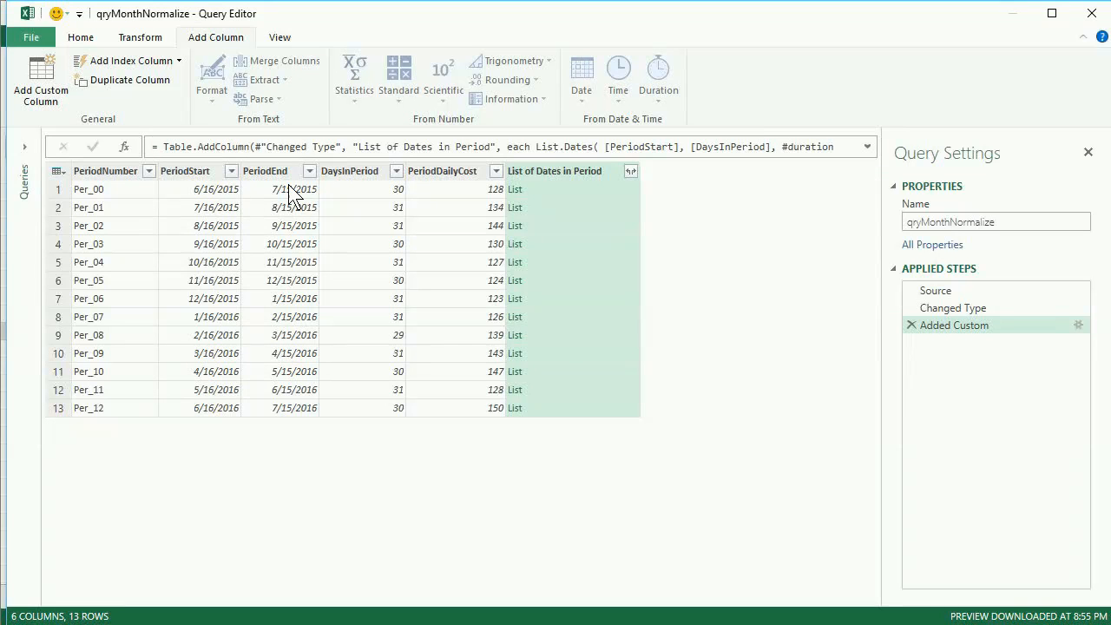
Step: Preview the first and second periods' date lists, resizing the preview pane
click(590, 188)
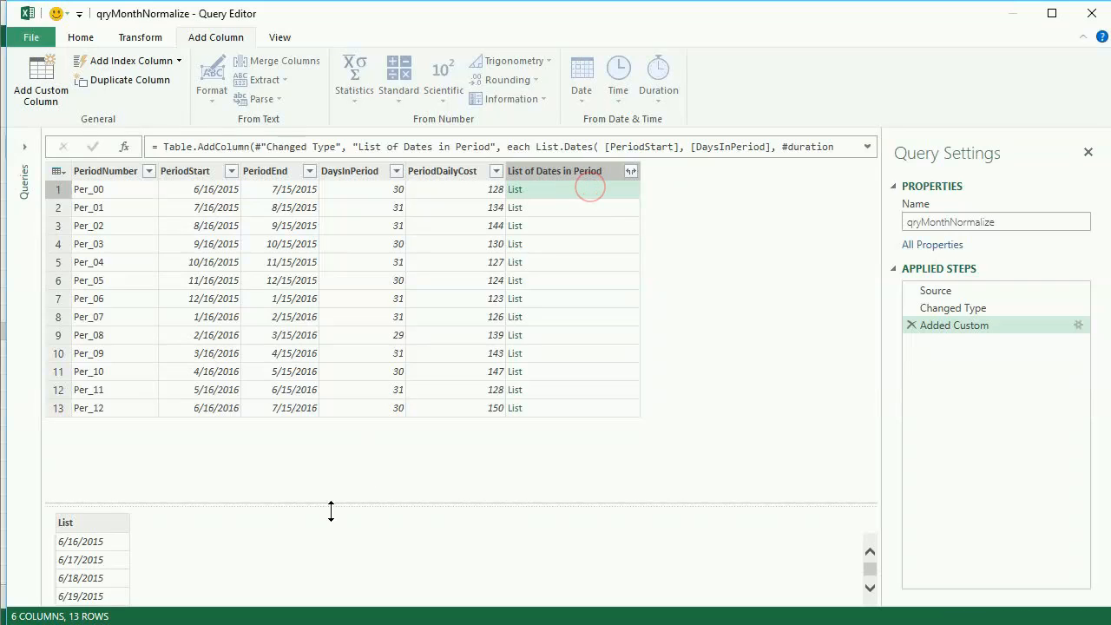
drag(340, 508, 347, 356)
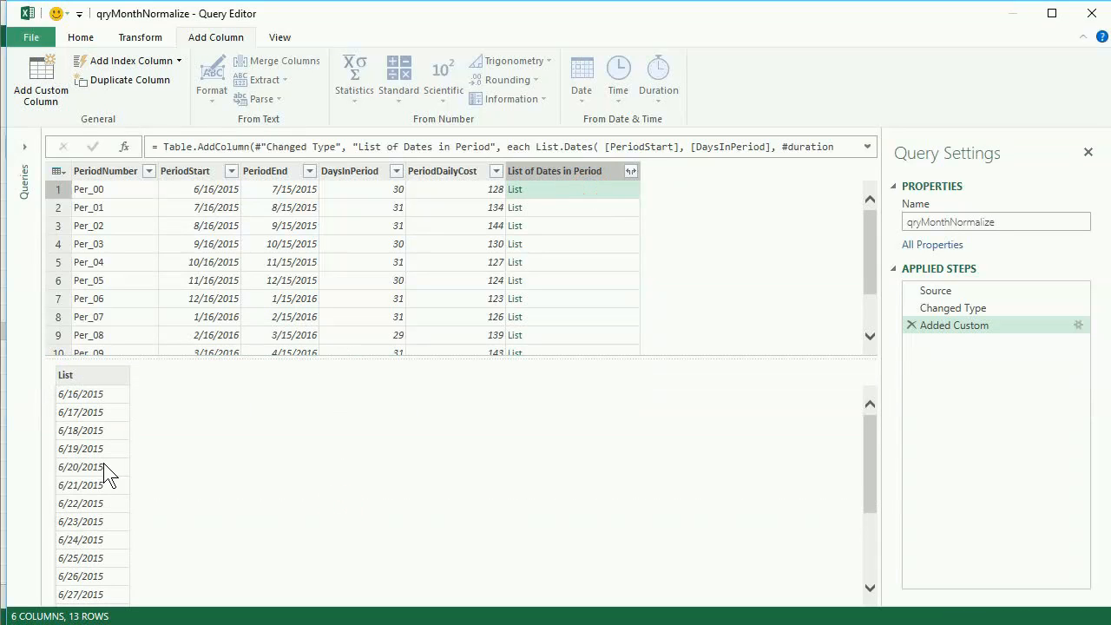
drag(869, 455, 873, 412)
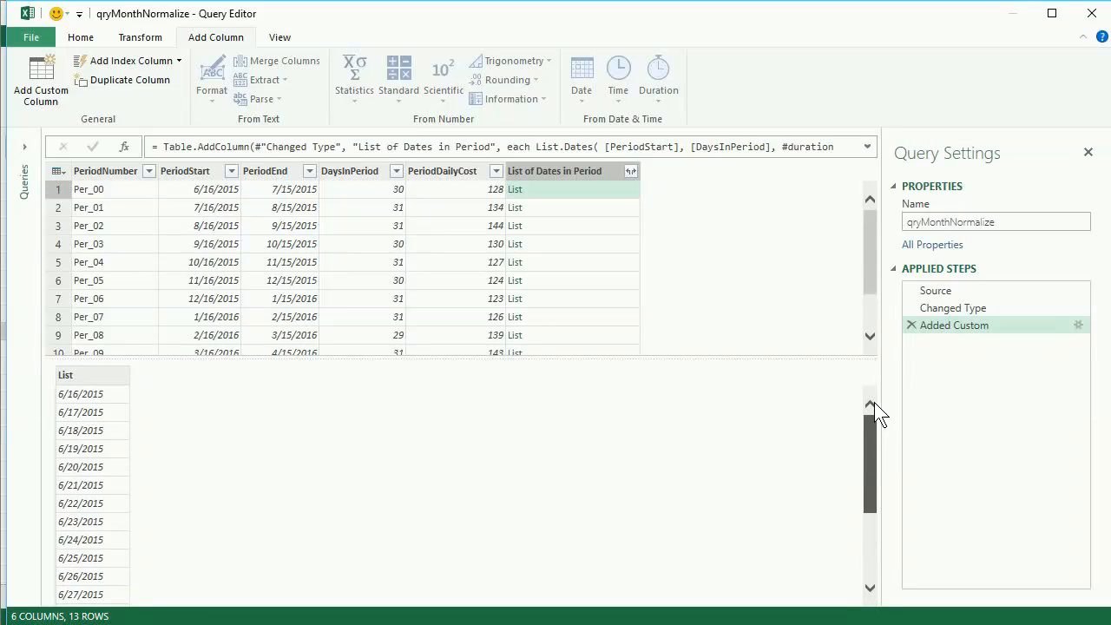
drag(593, 359, 588, 485)
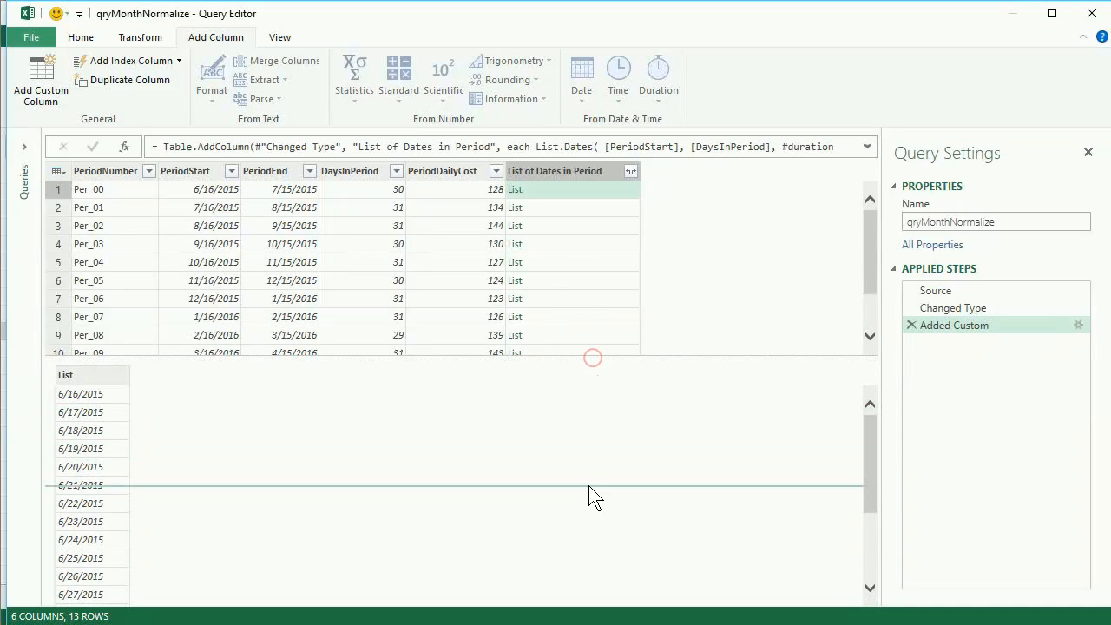
click(552, 209)
click(521, 191)
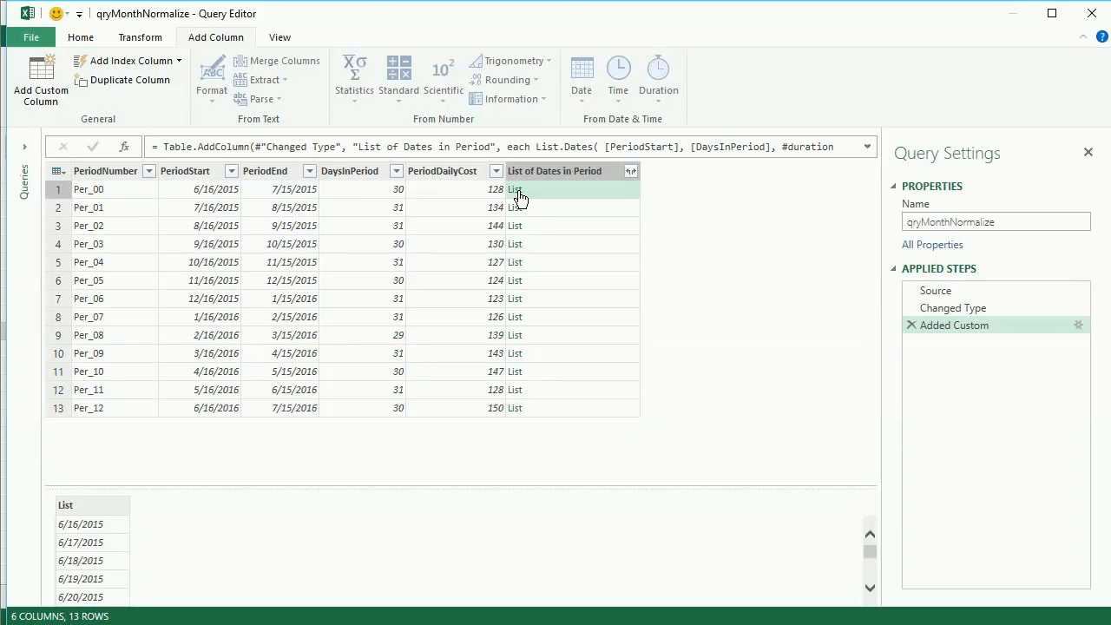
Step: Drill into the first period's date list, then remove the leftover drill-down step
click(515, 191)
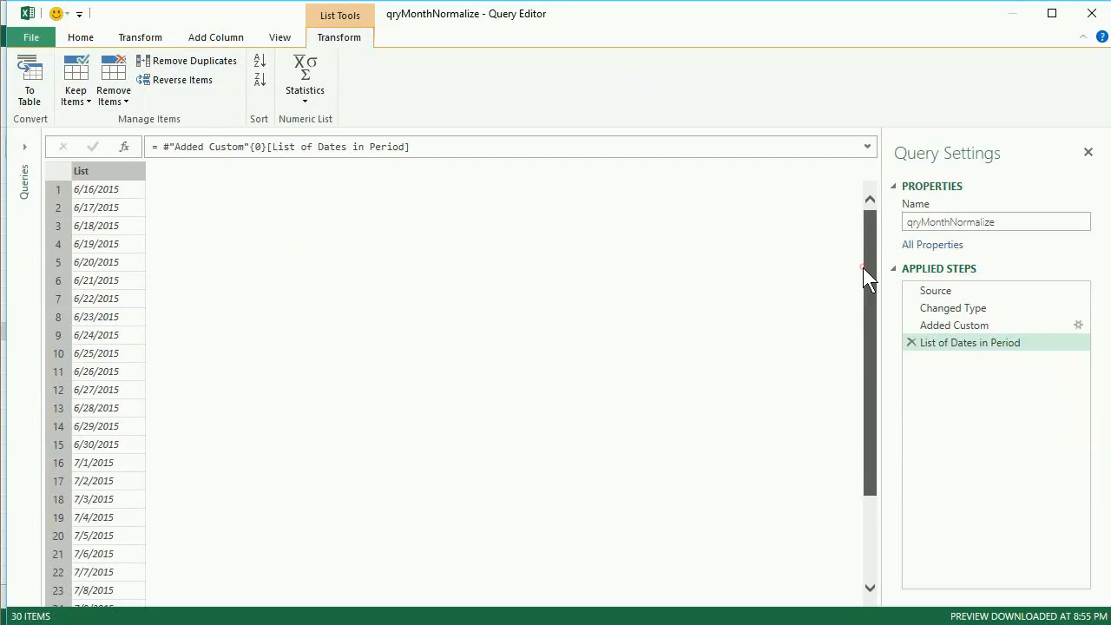
drag(865, 270, 863, 473)
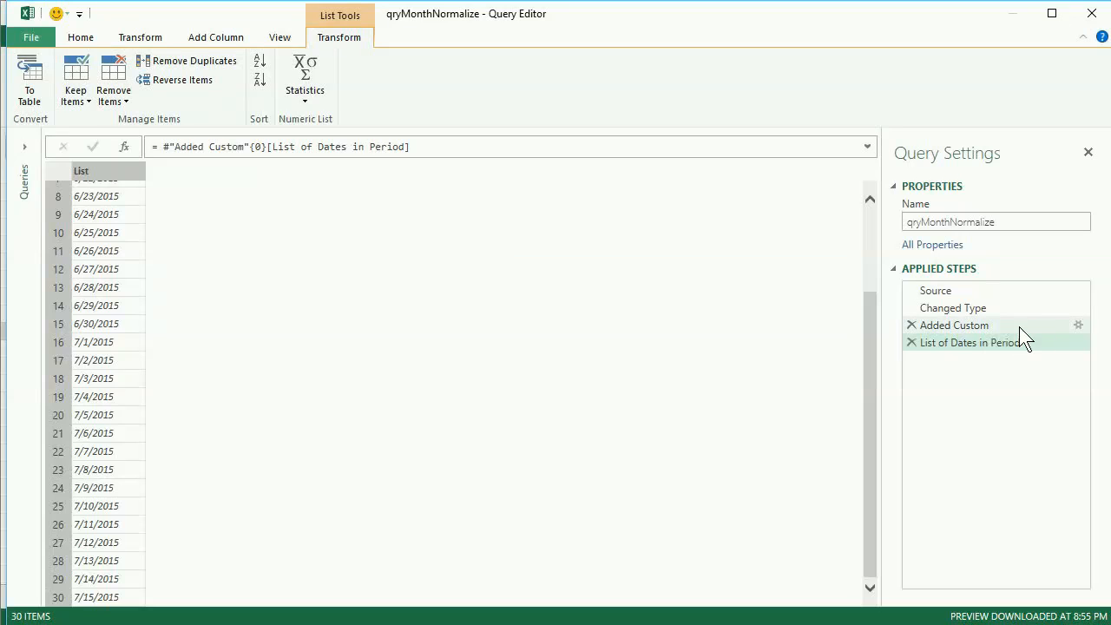
click(955, 325)
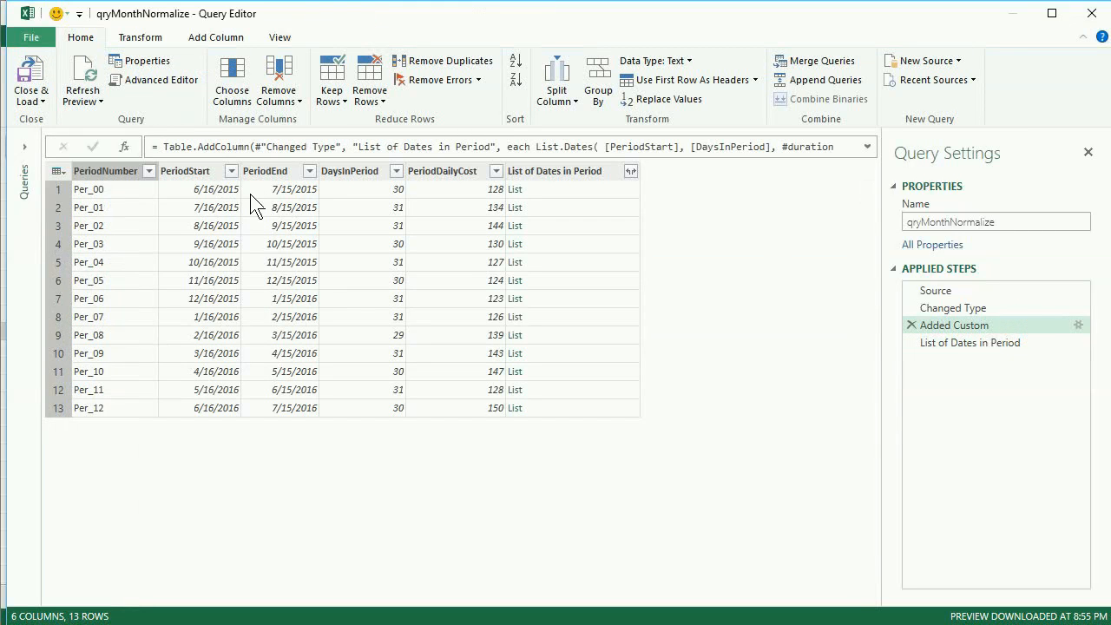
click(562, 243)
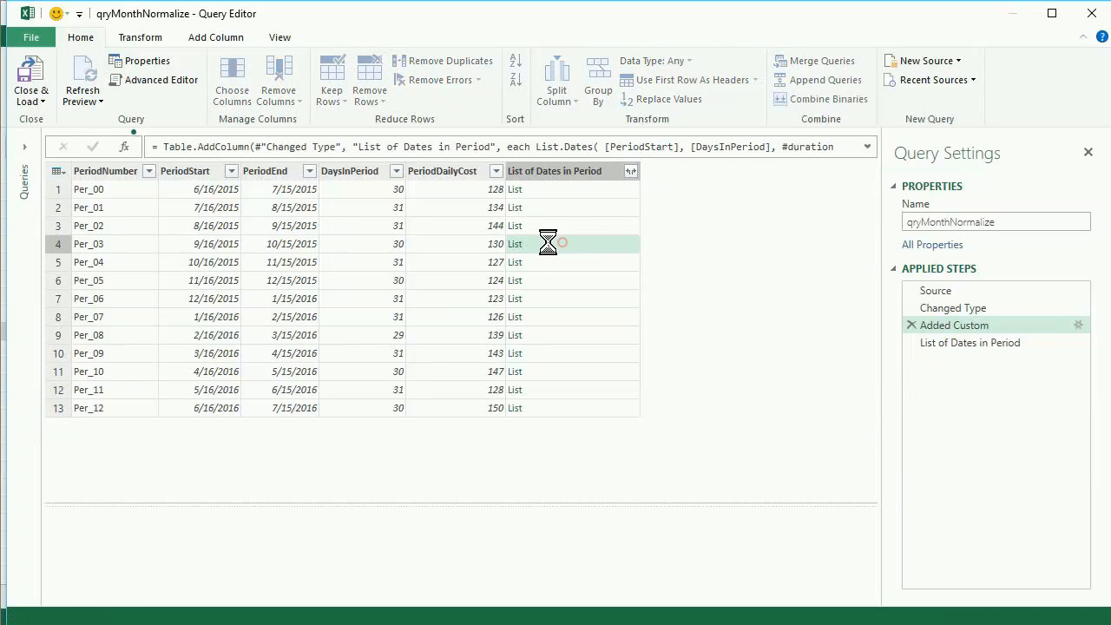
click(970, 343)
click(912, 344)
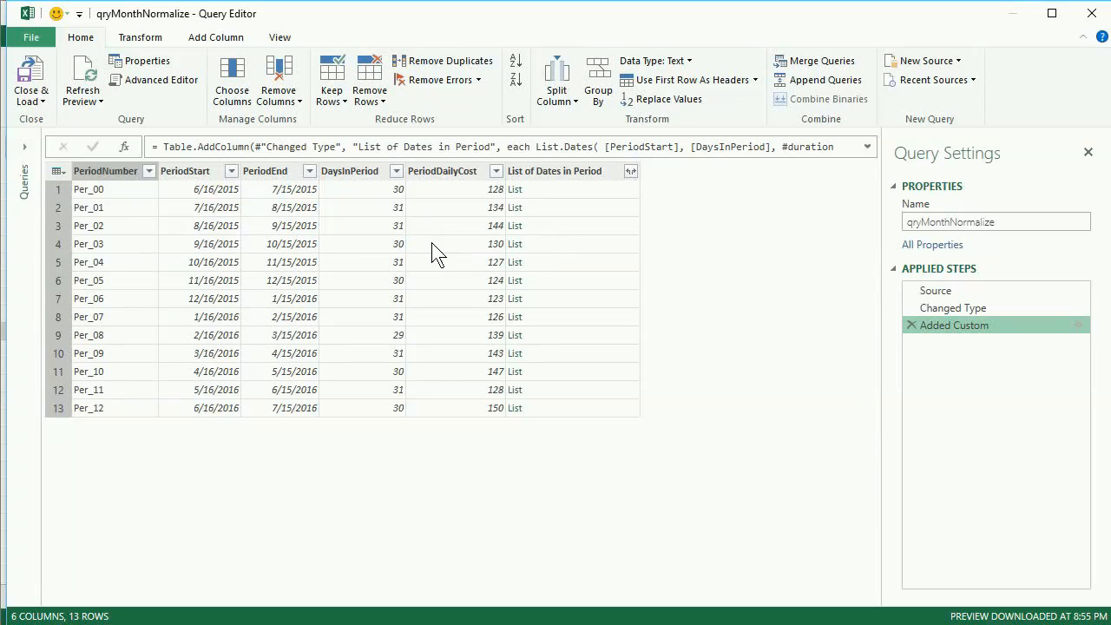
Step: Drill into the fourth period's dates, remove that step, and re-preview Per_00's dates
click(517, 244)
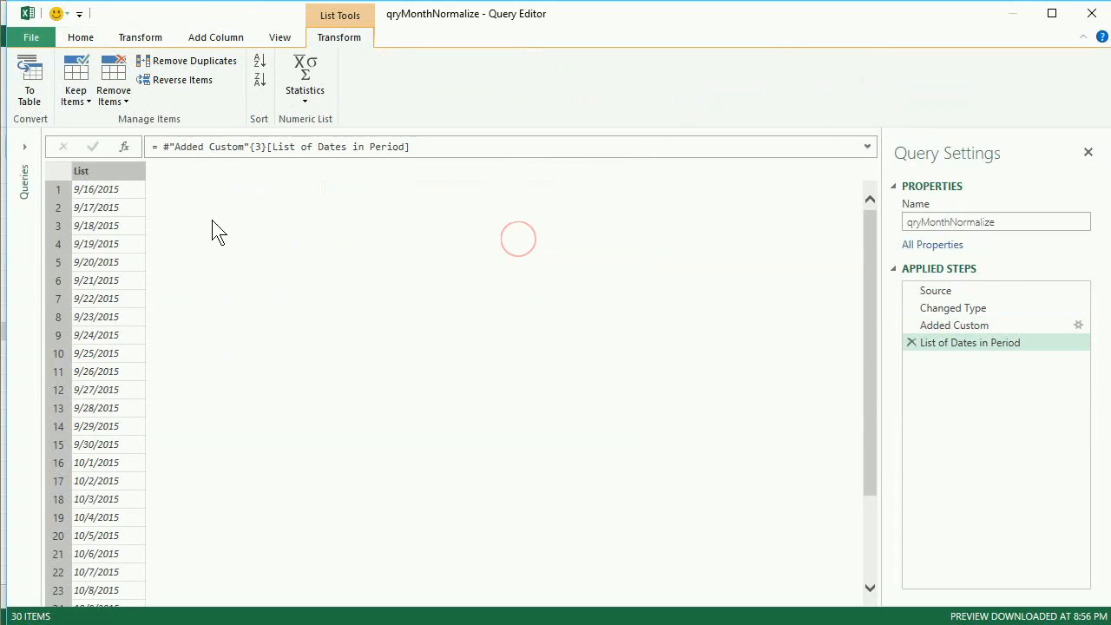
drag(869, 257, 863, 374)
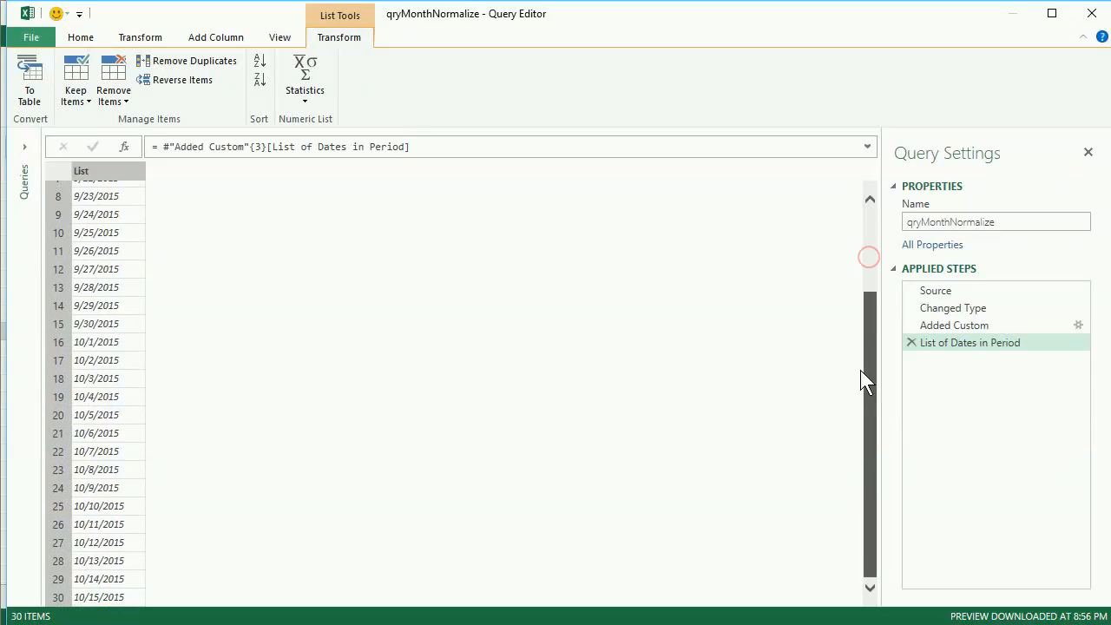
click(910, 343)
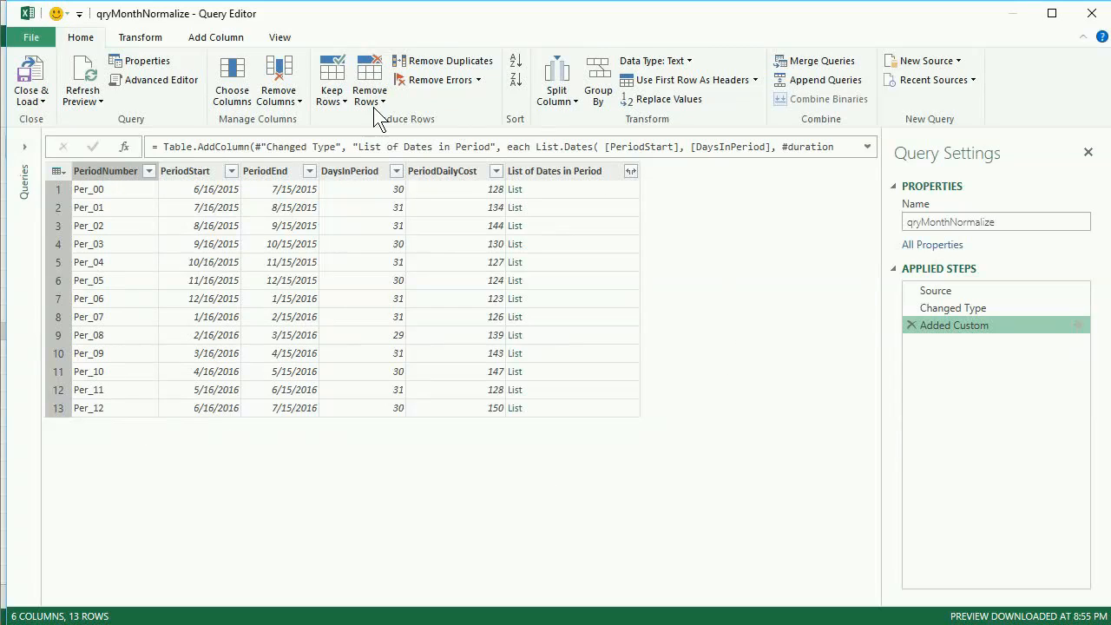
click(582, 190)
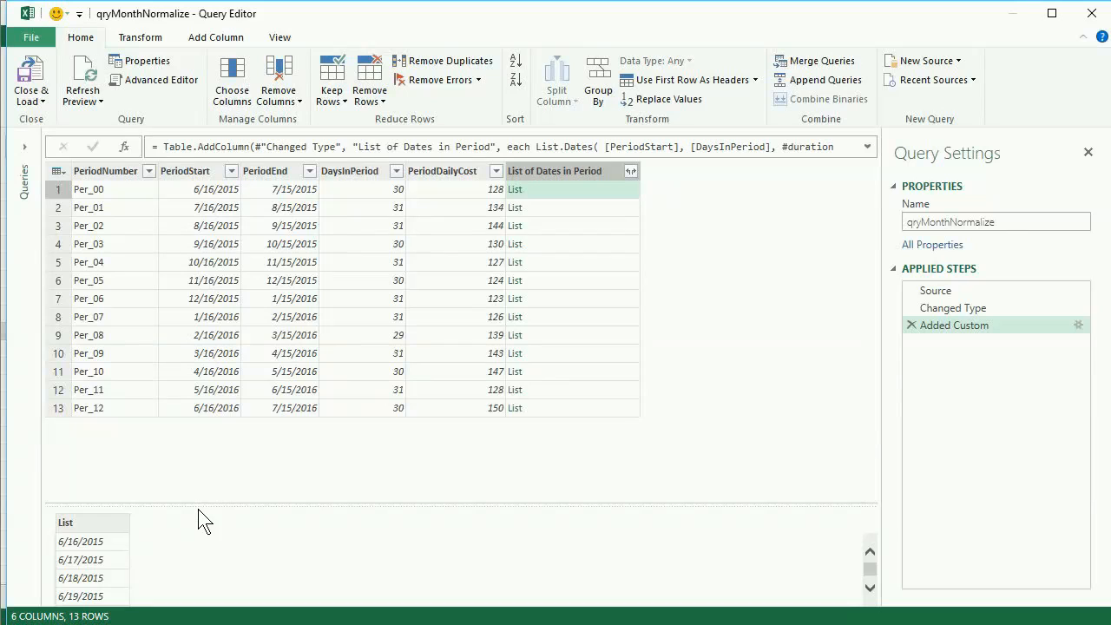
drag(198, 503, 200, 435)
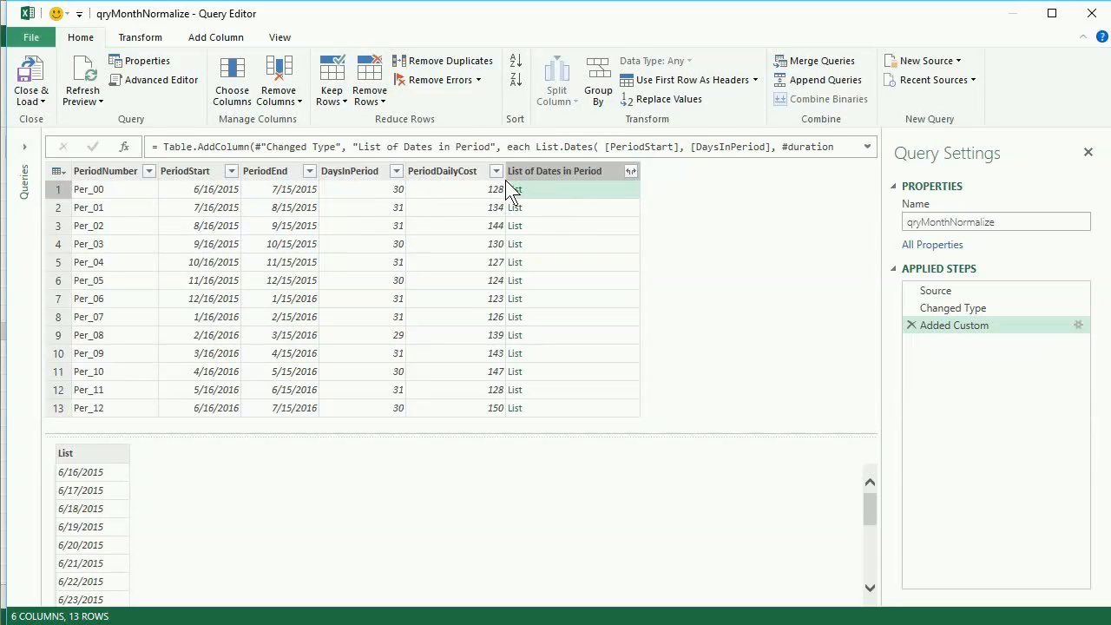
Step: Expand List of Dates in Period into one row per day and scroll the 396 rows
click(631, 171)
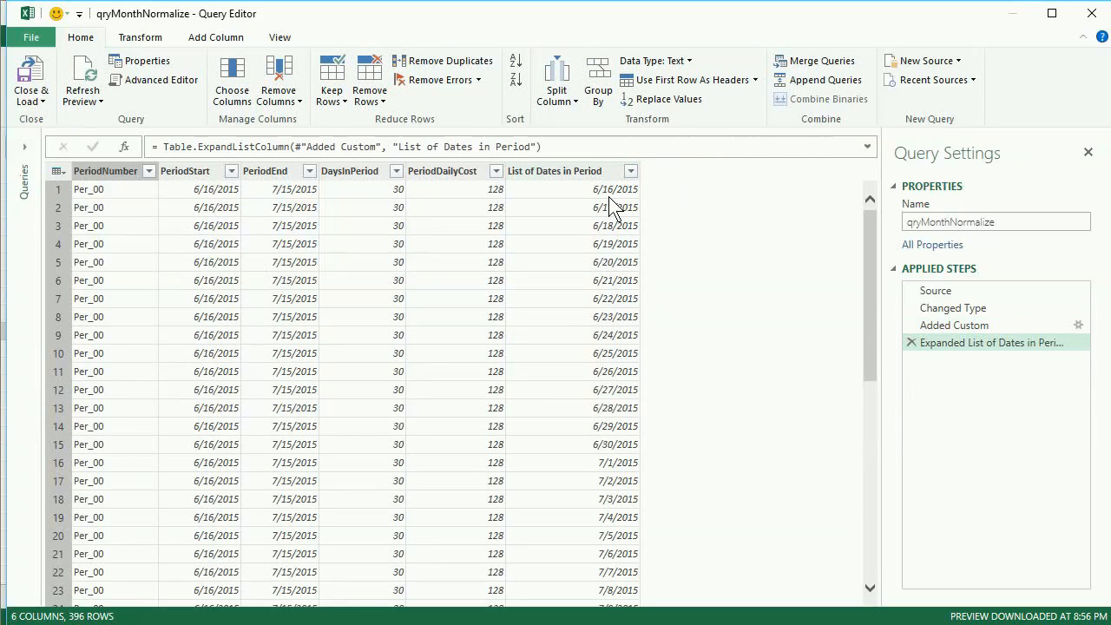
click(967, 324)
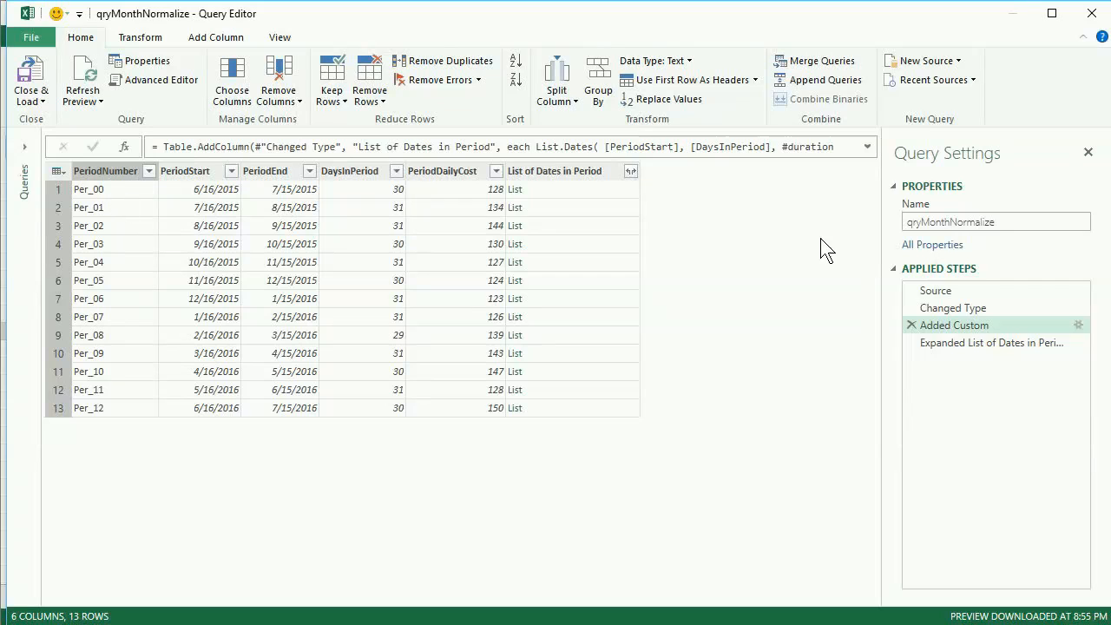
click(955, 342)
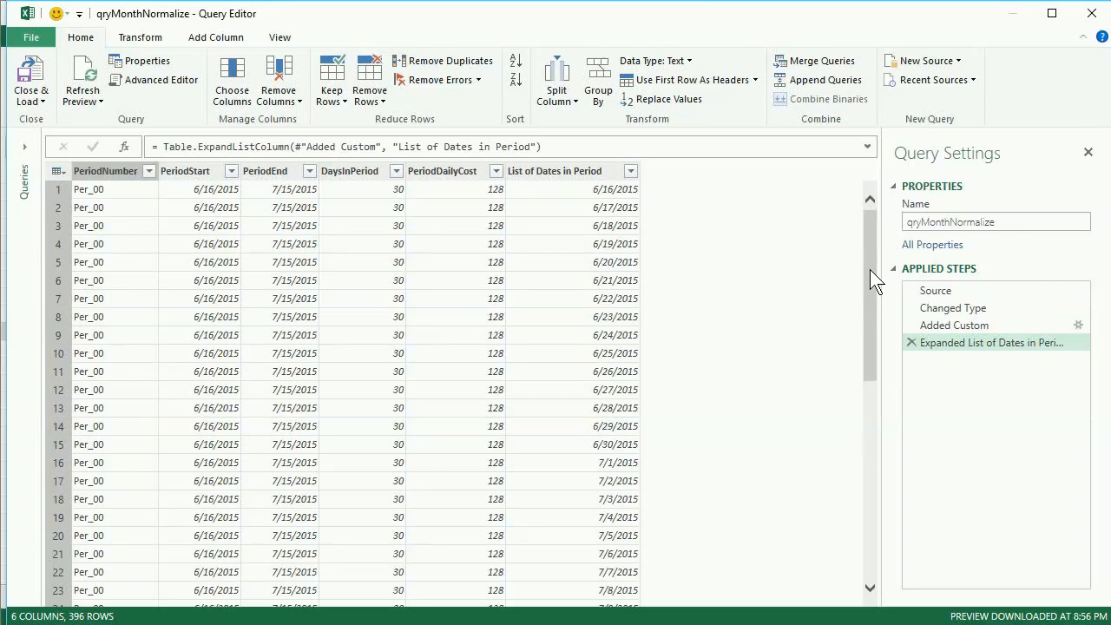
drag(873, 276, 866, 352)
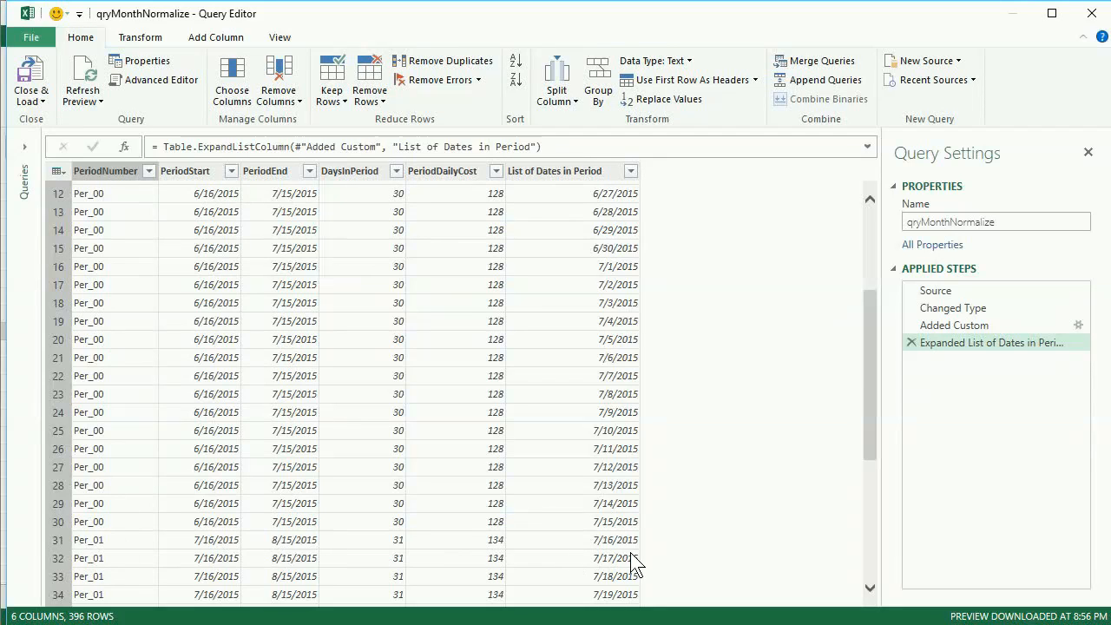
drag(869, 393, 873, 508)
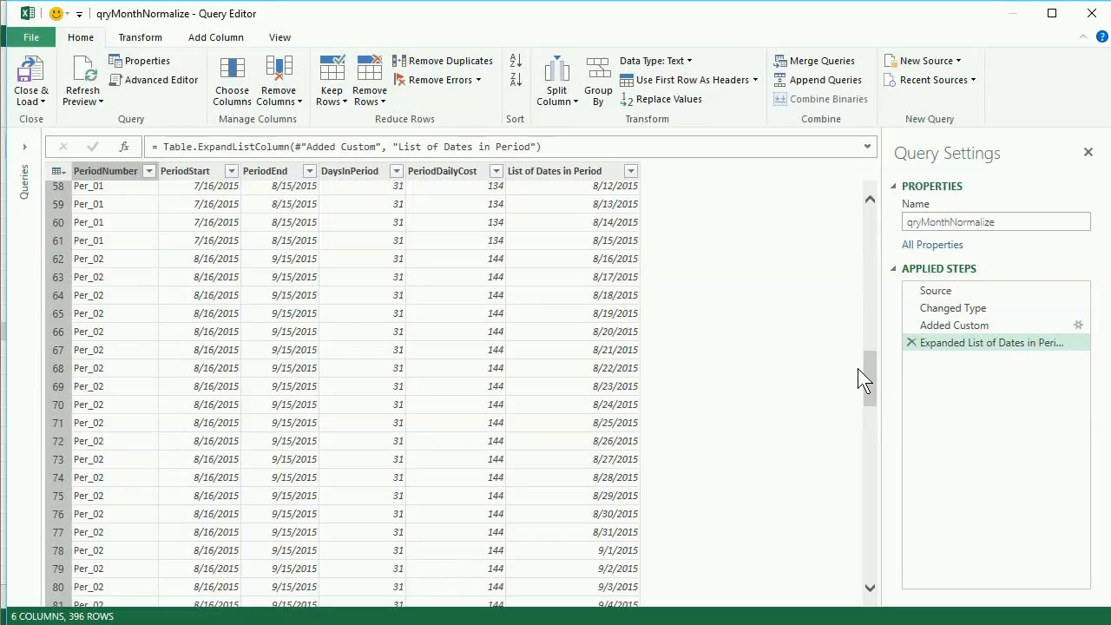
drag(875, 368, 879, 165)
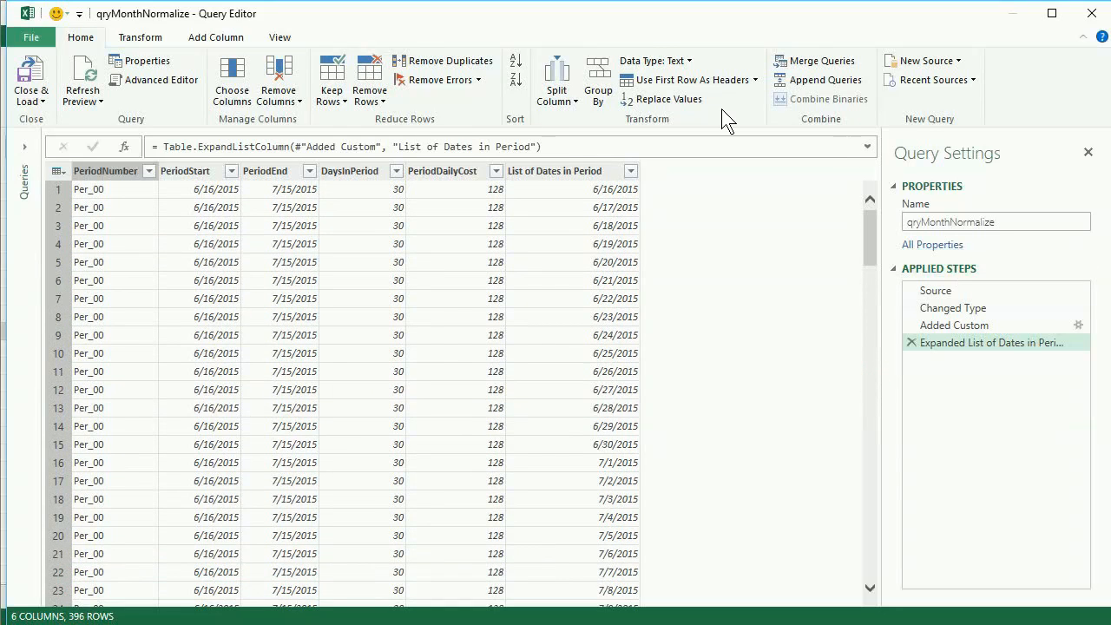
Step: Add a Start of Month column from List of Dates in Period, giving 6/1/2015, 7/1/2015
click(560, 170)
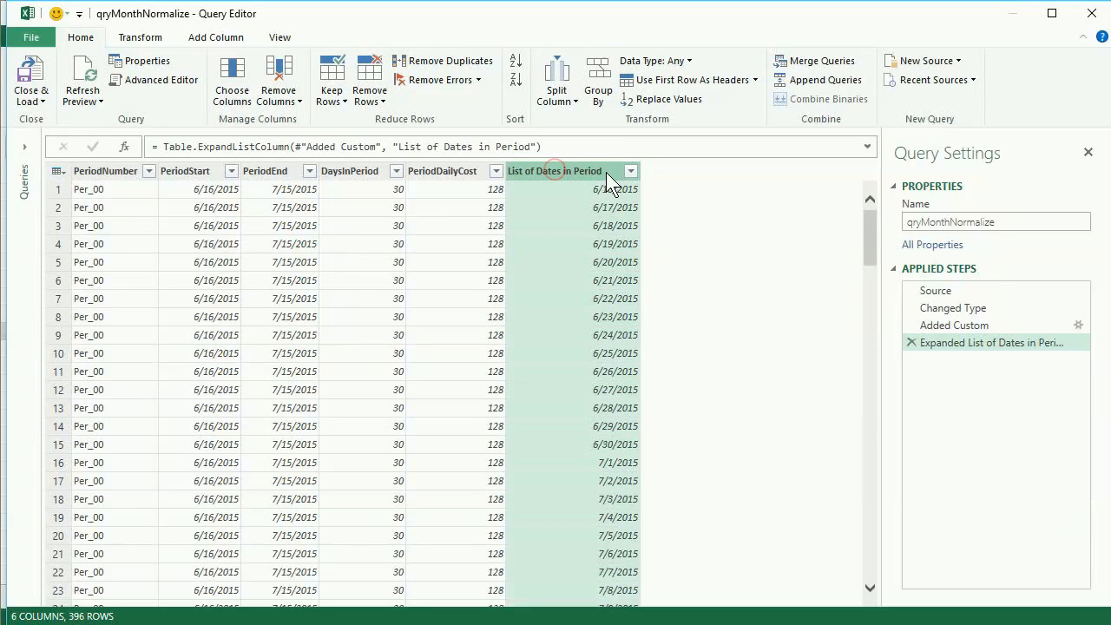
click(217, 38)
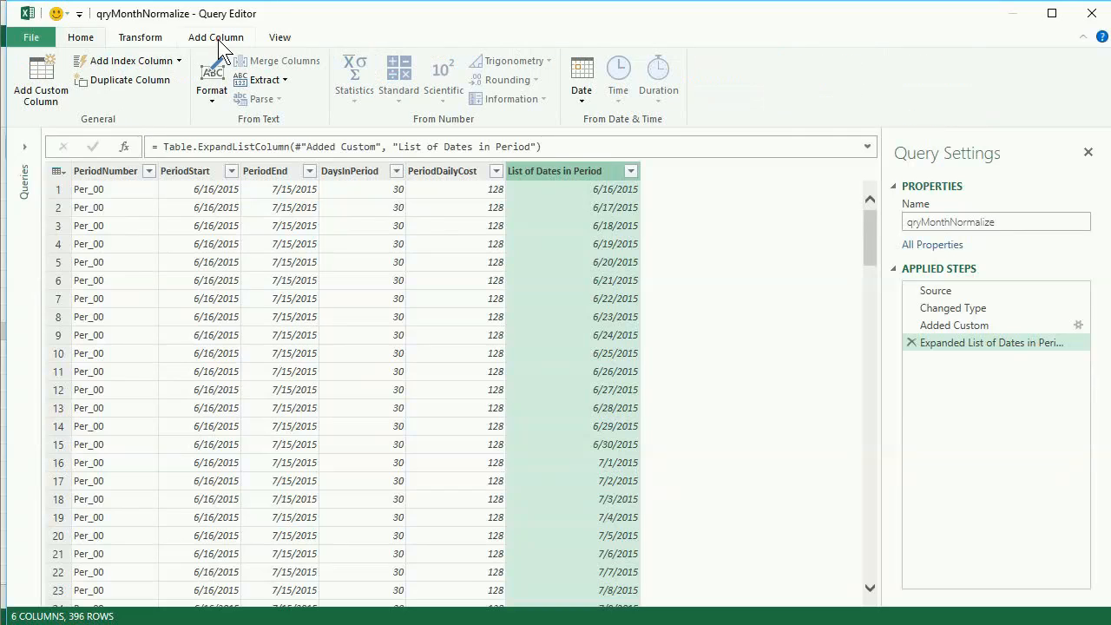
click(582, 87)
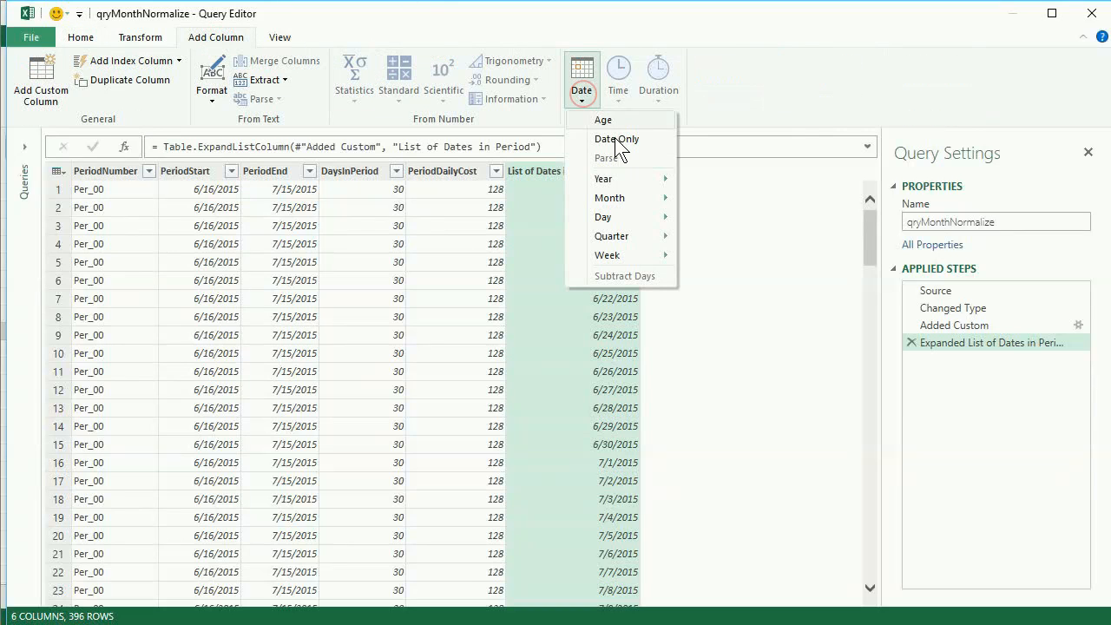
mouse_move(649, 203)
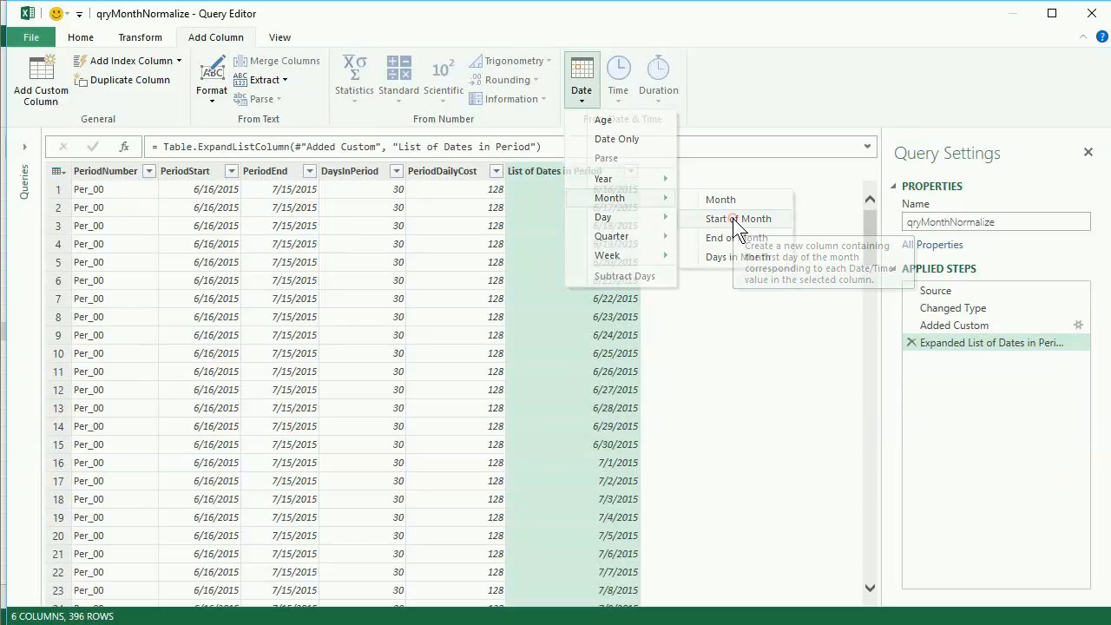
click(733, 220)
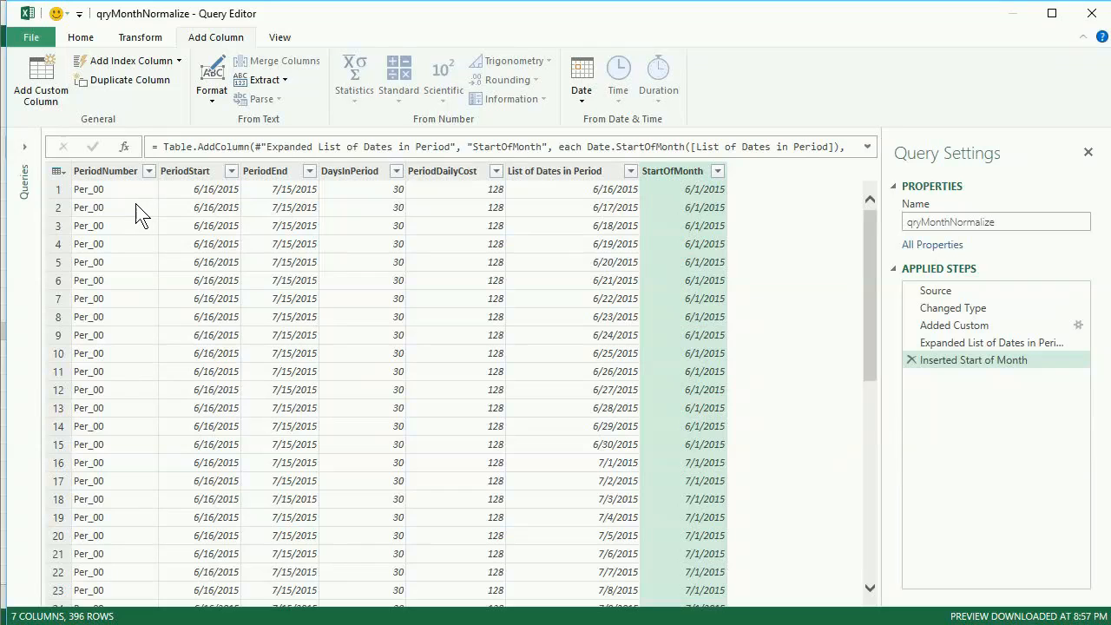
scroll(247, 248, down, 6)
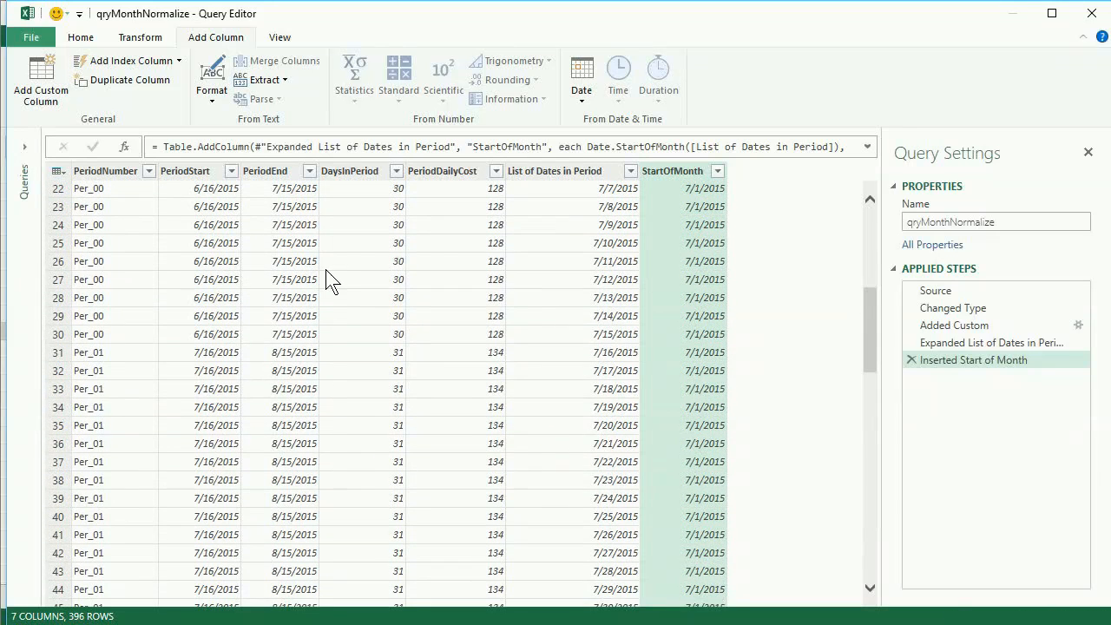
scroll(605, 352, up, 3)
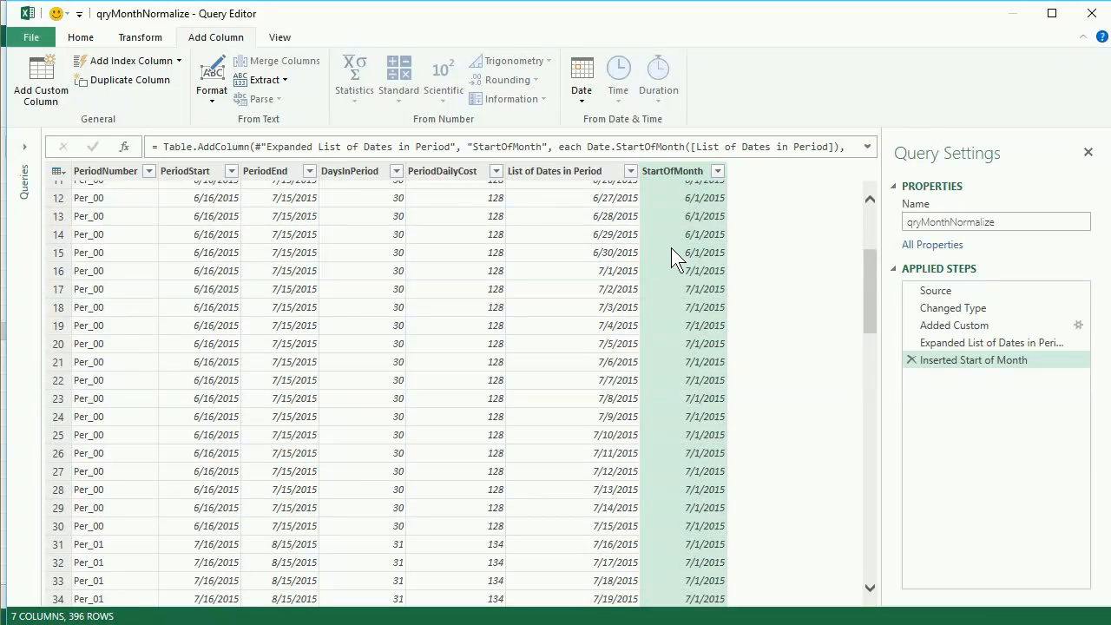
scroll(671, 248, up, 2)
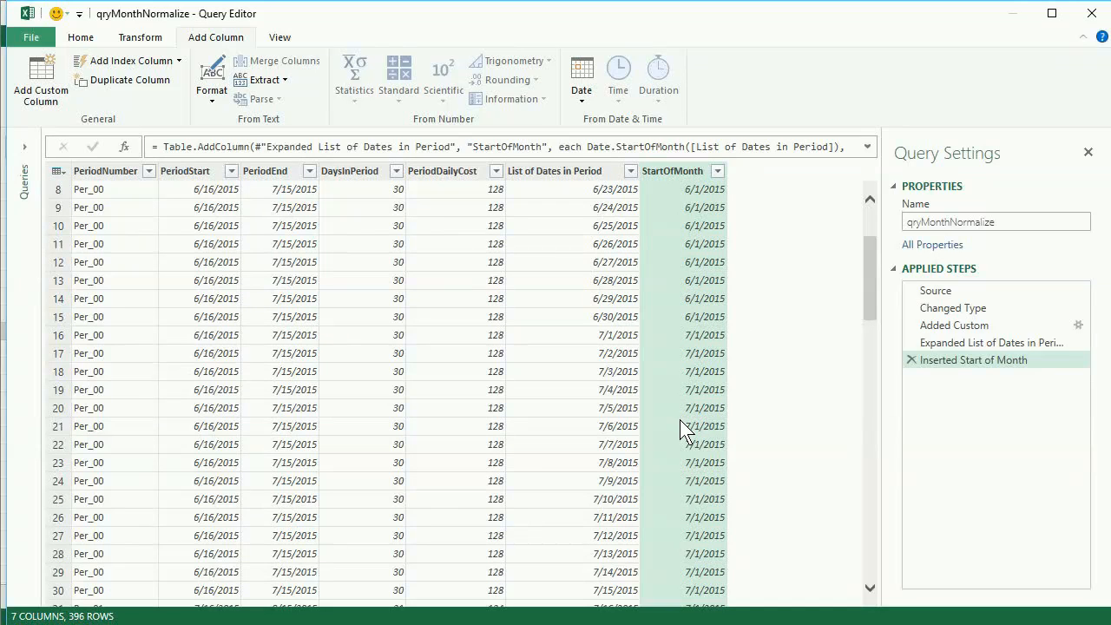
scroll(678, 401, up, 3)
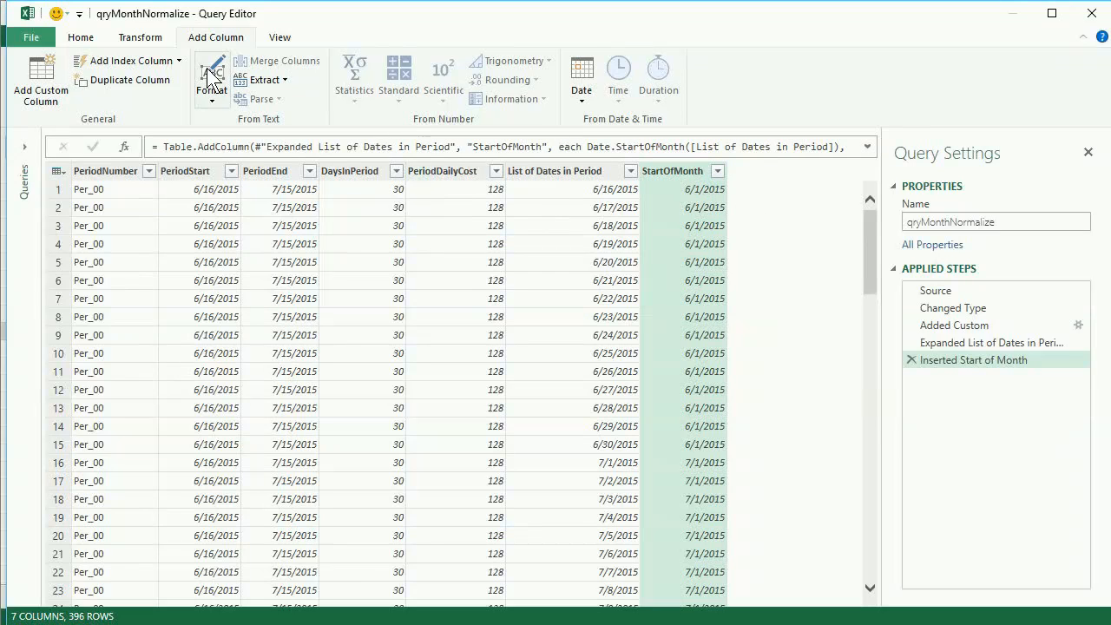
Step: Group by StartOfMonth with a new Total Cost column that sums PeriodDailyCost
click(81, 37)
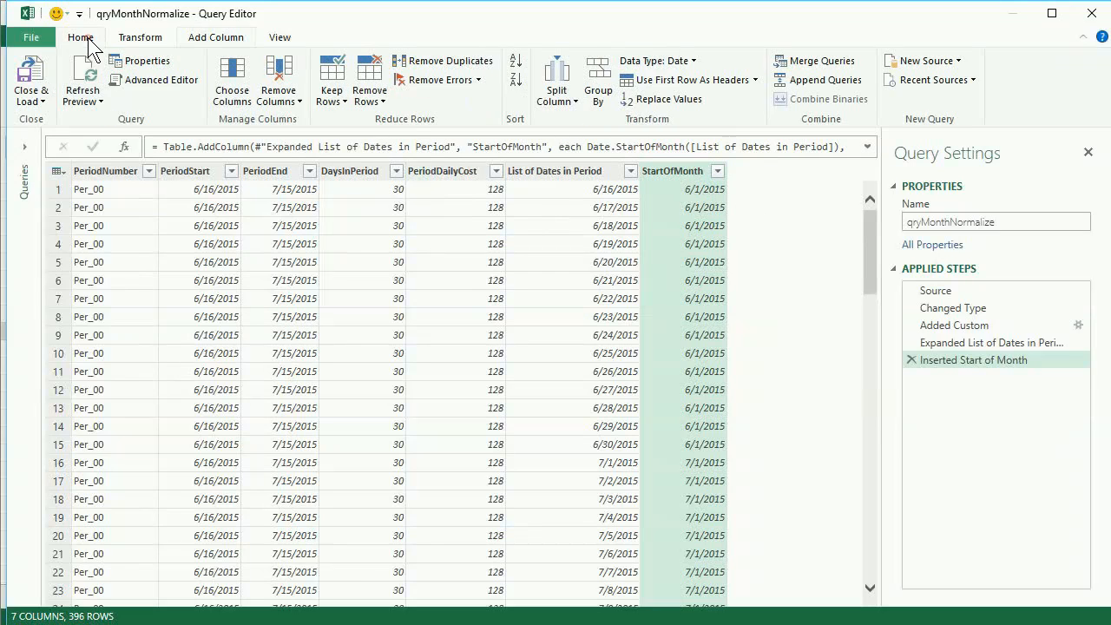
click(600, 96)
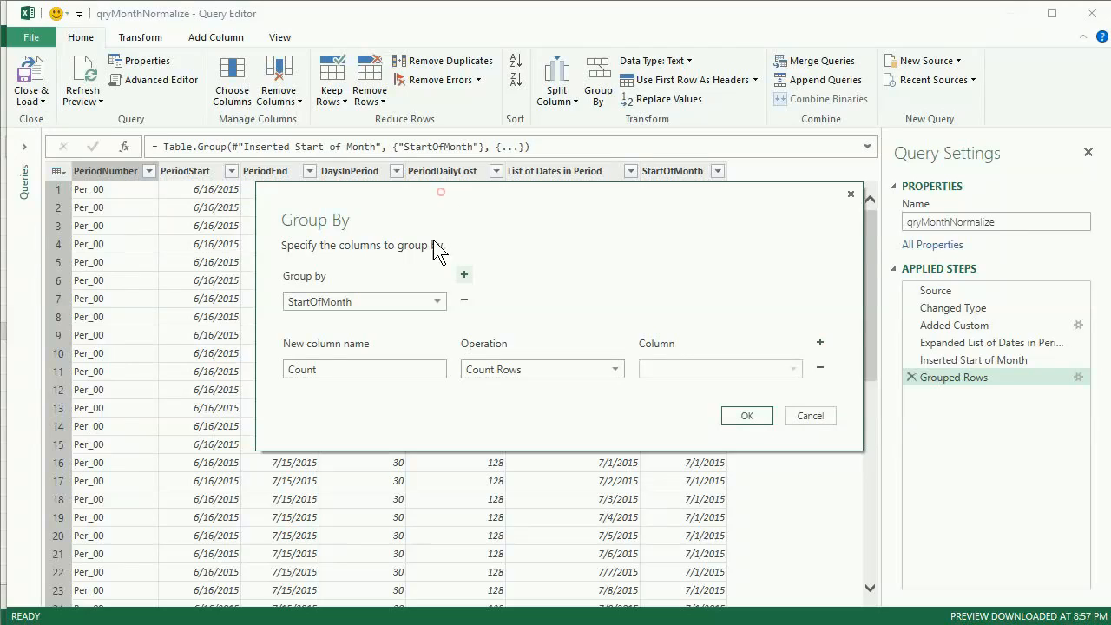
click(440, 193)
double_click(398, 374)
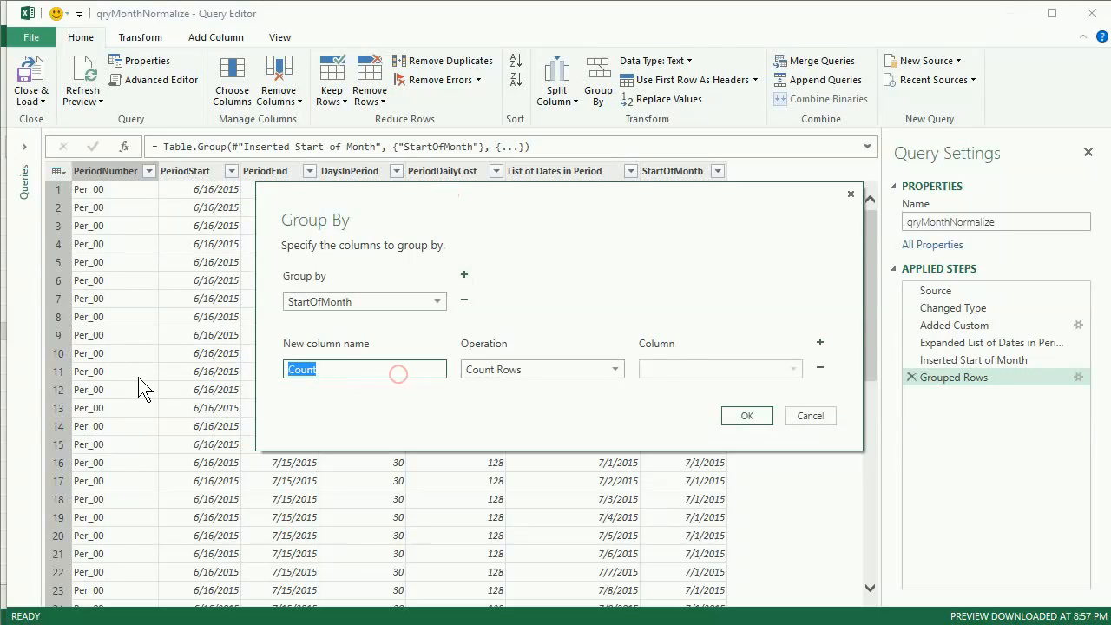
text(Total)
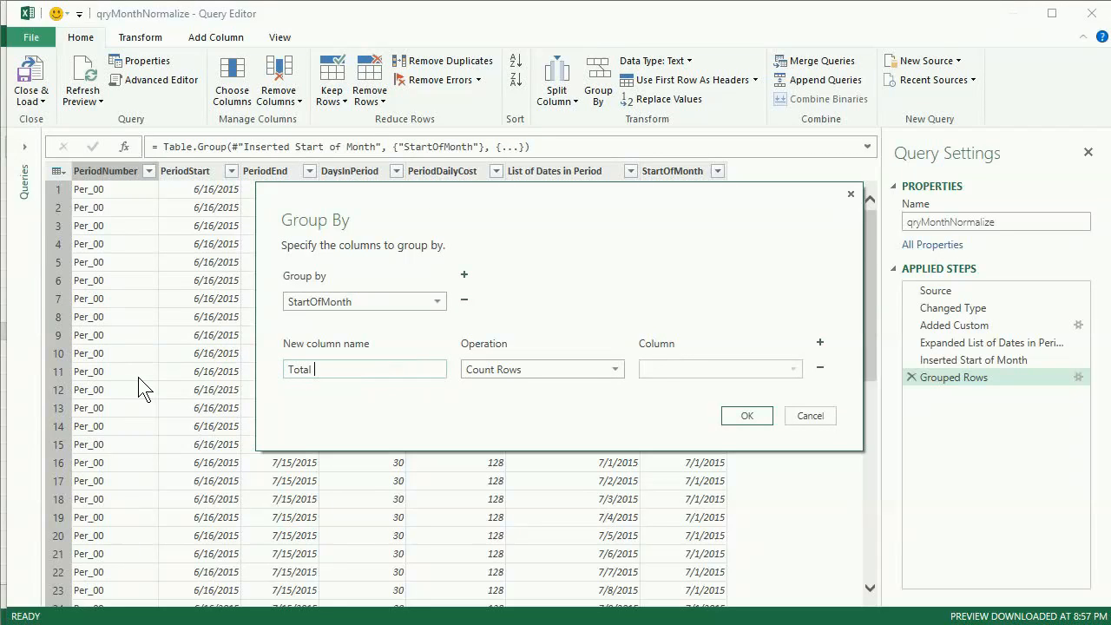
text( Cost)
click(598, 374)
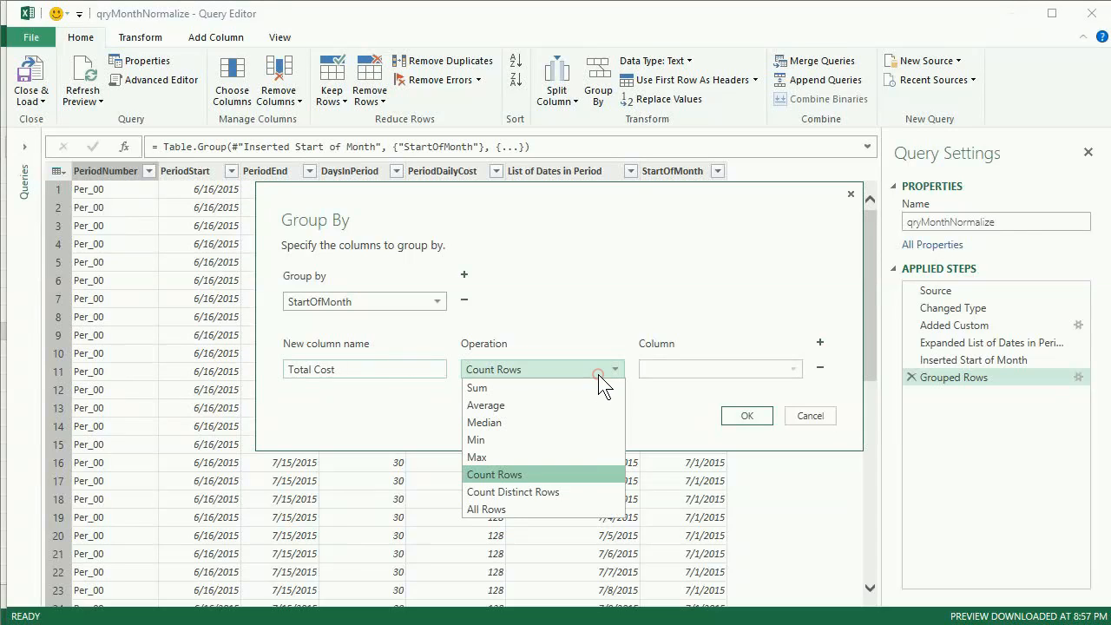
click(590, 387)
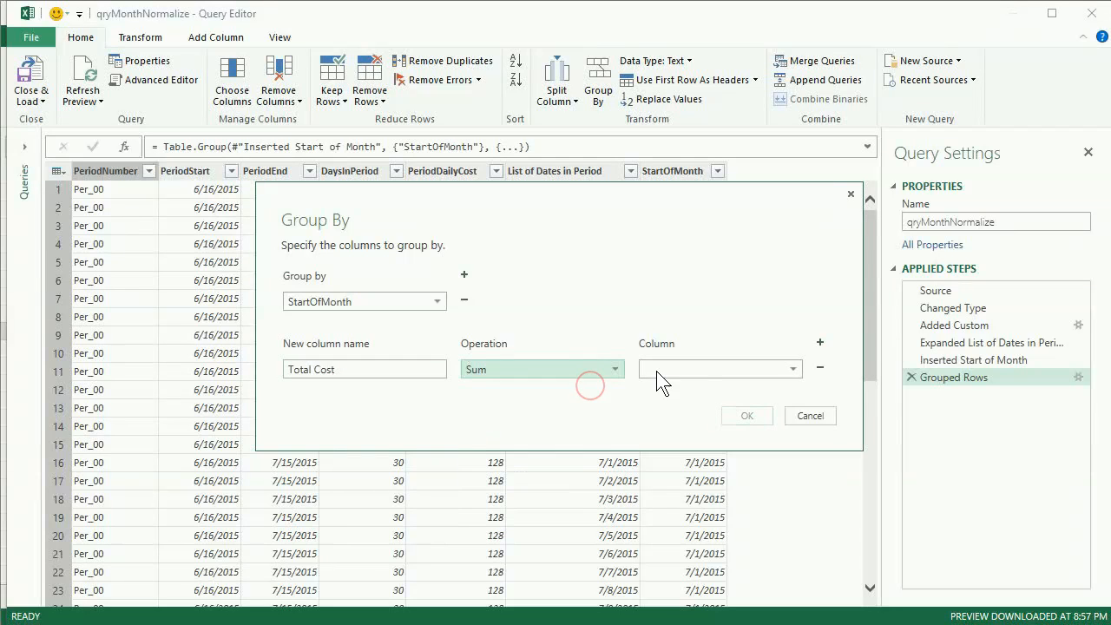
click(732, 369)
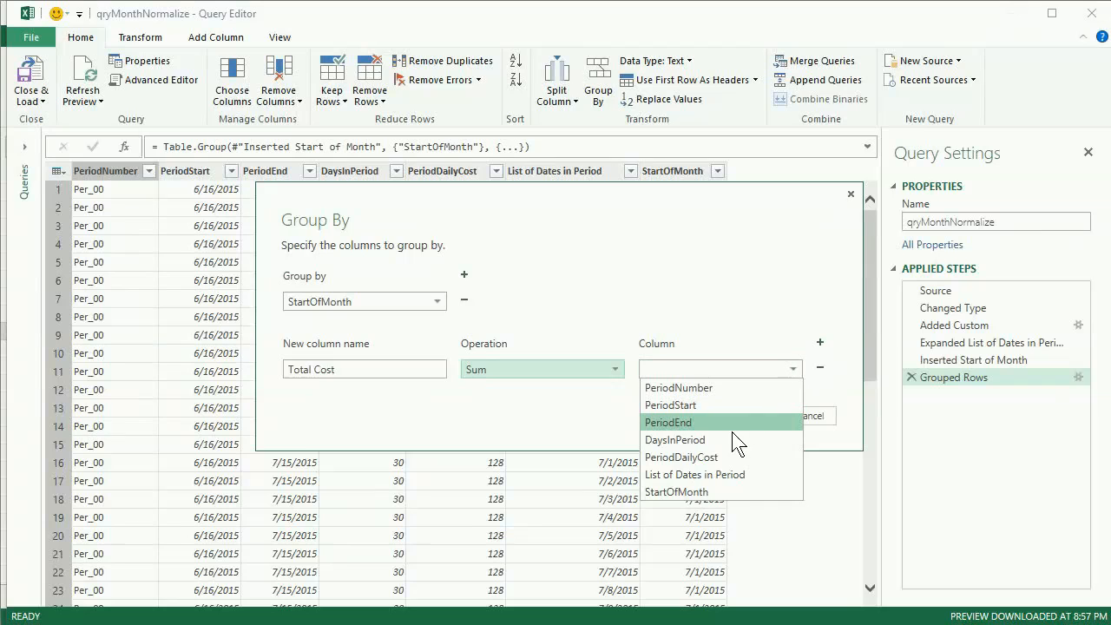
click(729, 453)
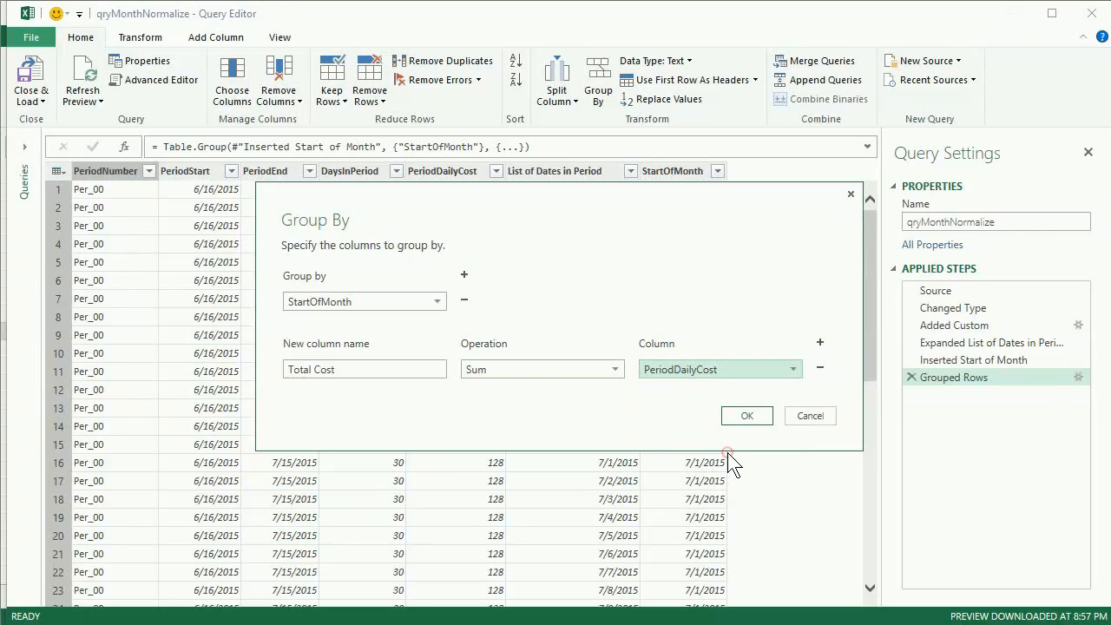
click(752, 411)
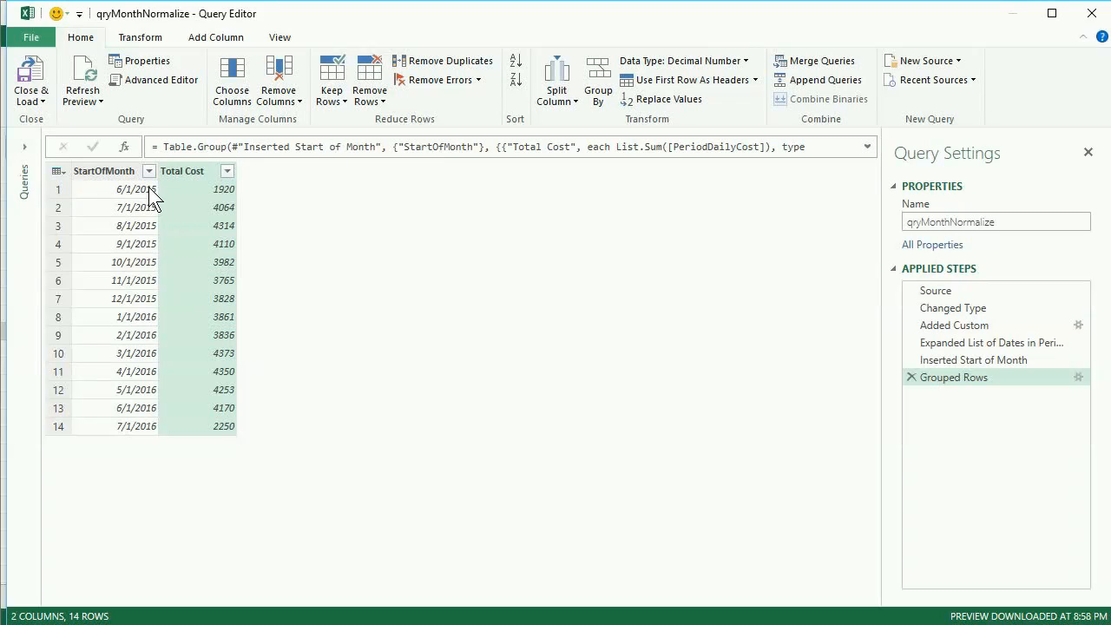
click(964, 310)
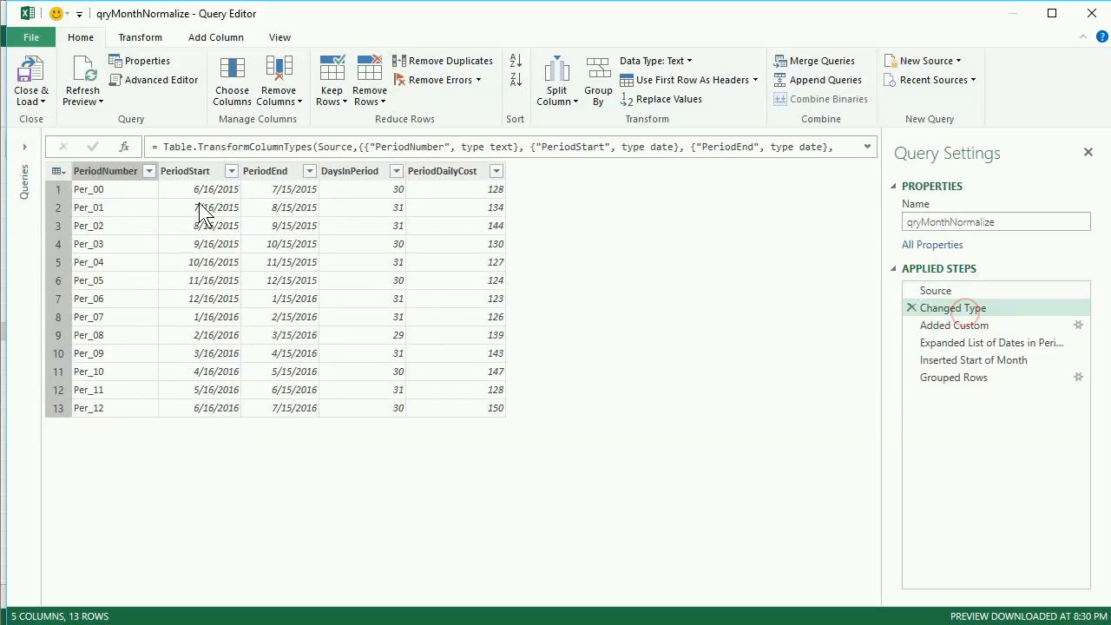
click(955, 380)
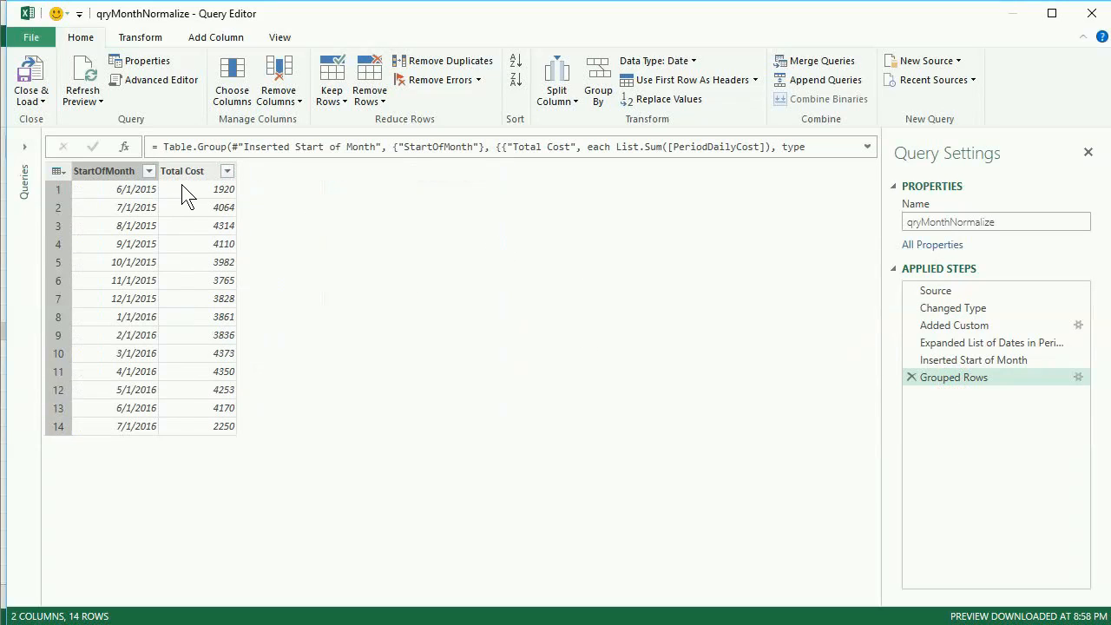